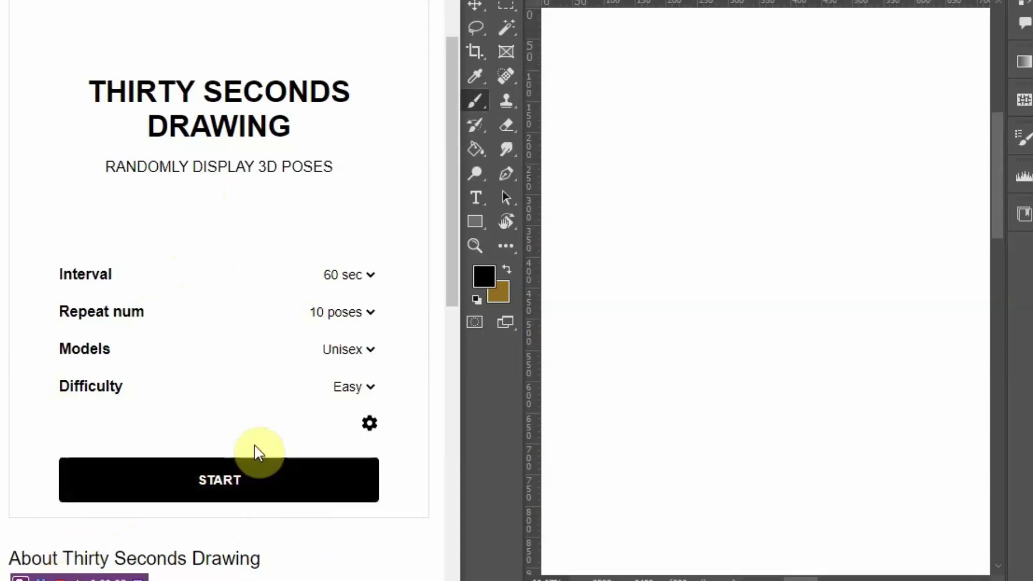
Start the 10-pose, 60-second random 3D pose session and pause it on the 3D scene
left_click(220, 480)
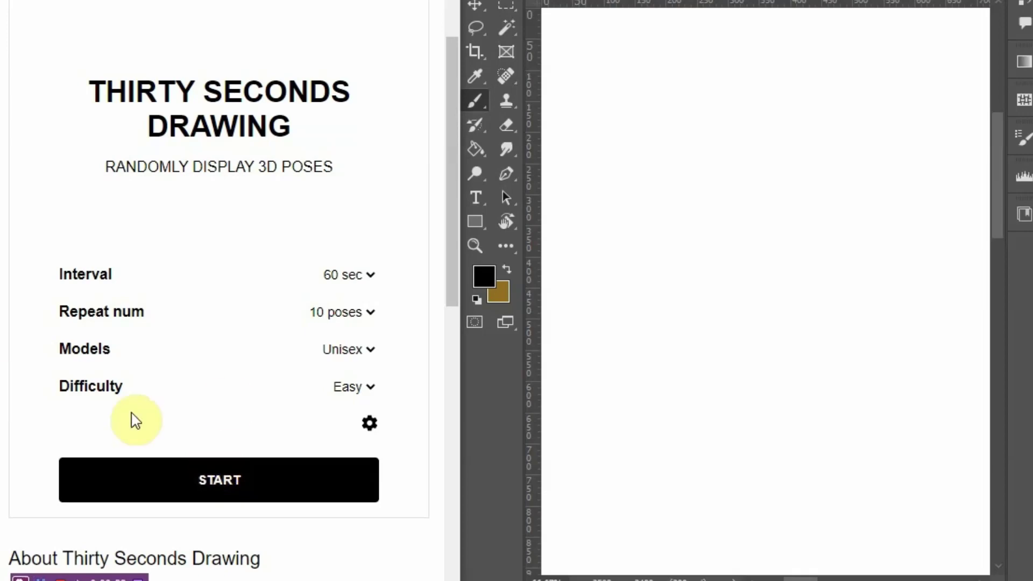
left_click(251, 484)
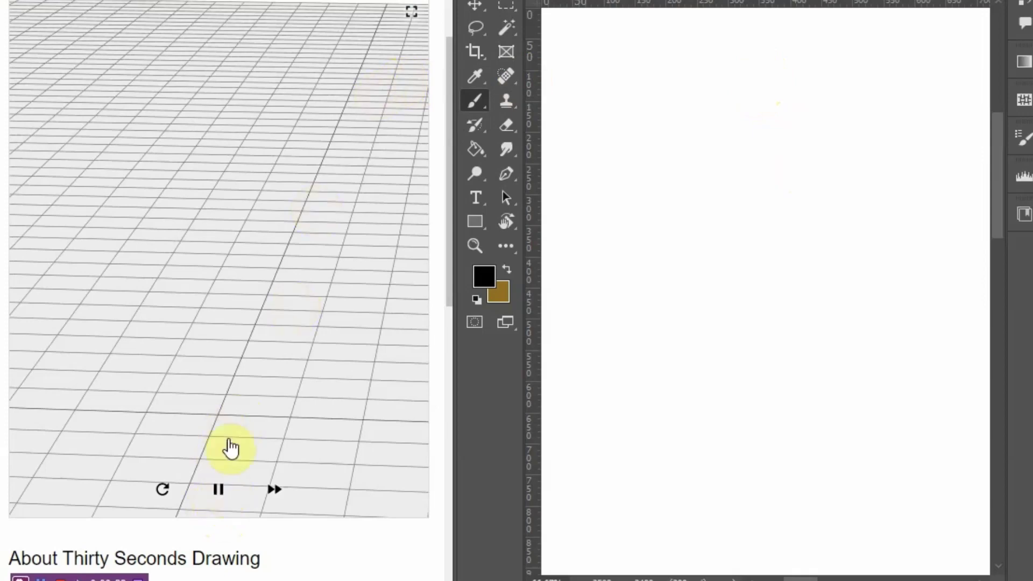
left_click(218, 490)
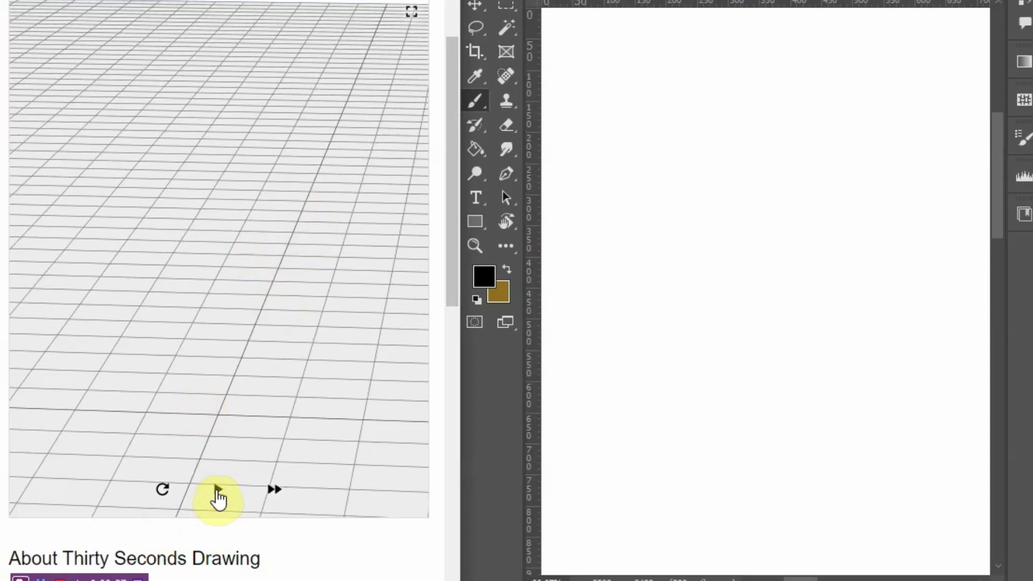
Turn the reference to a side view and sketch the head oval and long body curve
left_click_drag(241, 323, 434, 191)
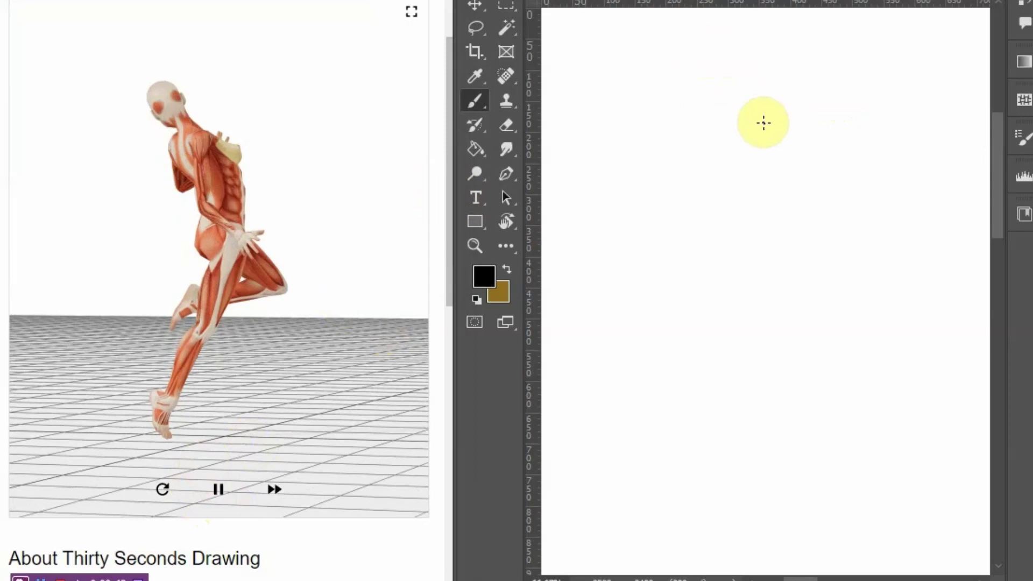
mouse_move(775, 73)
left_mouse_down()
mouse_move(611, 403)
mouse_move(751, 286)
mouse_move(698, 91)
left_mouse_up()
left_click_drag(880, 194, 655, 446)
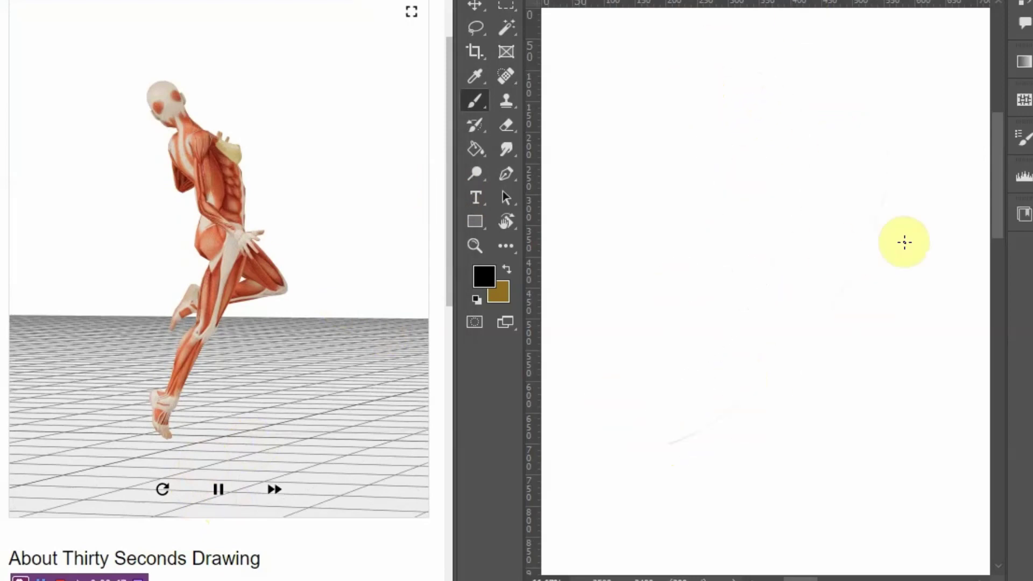
mouse_move(880, 186)
left_mouse_down()
mouse_move(663, 166)
mouse_move(884, 162)
left_mouse_up()
mouse_move(739, 235)
left_mouse_down()
mouse_move(876, 206)
mouse_move(767, 193)
left_mouse_up()
left_click_drag(735, 101, 721, 464)
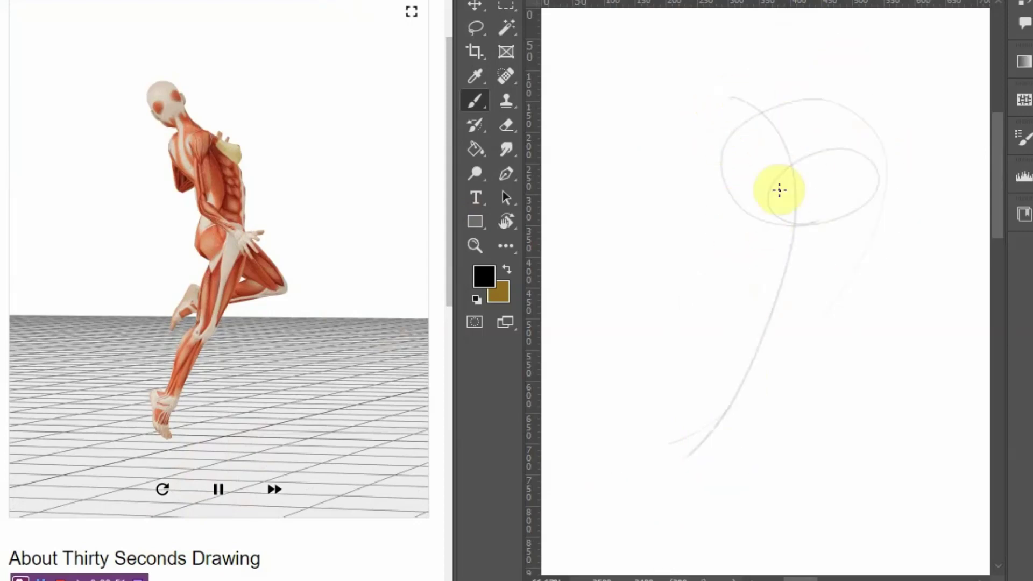
mouse_move(745, 91)
left_mouse_down()
mouse_move(702, 77)
mouse_move(803, 173)
left_mouse_up()
mouse_move(747, 95)
left_mouse_down()
mouse_move(734, 133)
mouse_move(815, 202)
mouse_move(709, 414)
left_mouse_up()
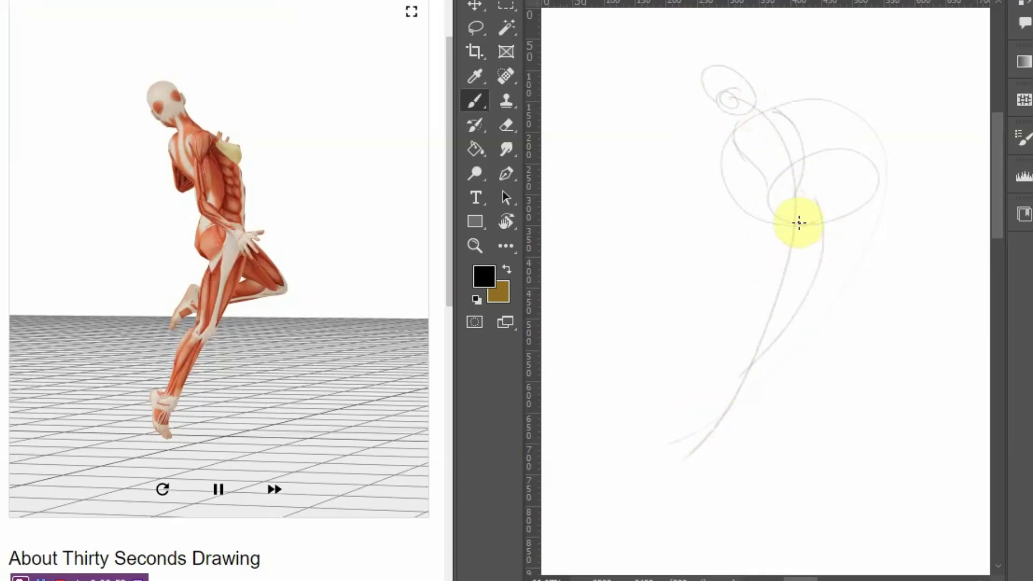
Sketch the leg from the hip down to the ankle
left_click_drag(800, 223, 715, 388)
left_click_drag(803, 238, 694, 420)
left_click_drag(727, 380, 638, 476)
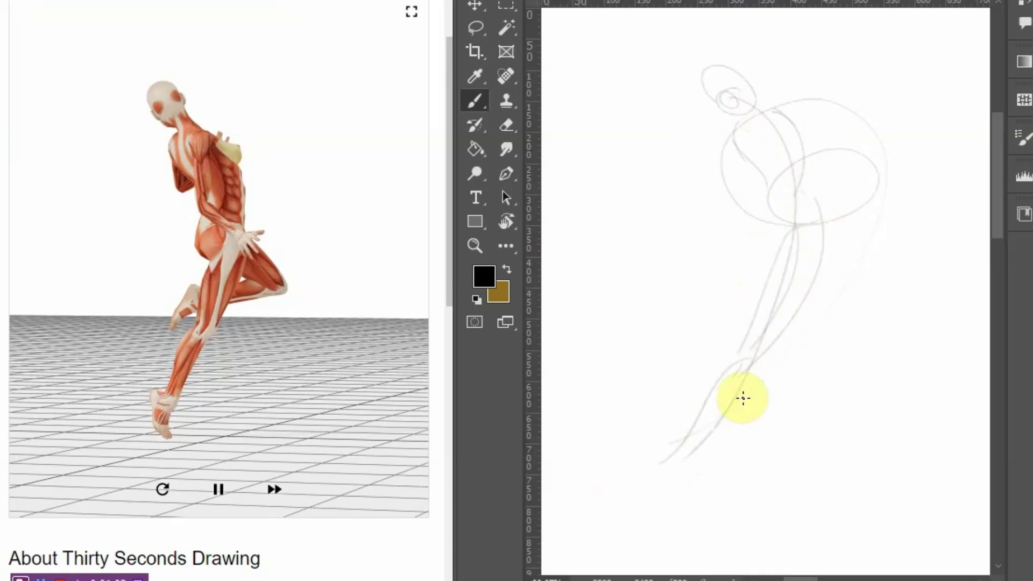
left_click_drag(763, 371, 722, 404)
left_click_drag(803, 206, 856, 259)
Draw the raised thigh, knee and shin with short strokes
mouse_move(808, 226)
left_mouse_down()
mouse_move(920, 274)
mouse_move(840, 287)
left_mouse_up()
left_click_drag(751, 243, 739, 348)
mouse_move(719, 264)
left_mouse_down()
mouse_move(755, 257)
mouse_move(738, 319)
left_mouse_up()
mouse_move(763, 258)
left_mouse_down()
mouse_move(738, 318)
mouse_move(710, 331)
left_mouse_up()
left_click_drag(759, 279, 718, 339)
left_click_drag(727, 298, 686, 339)
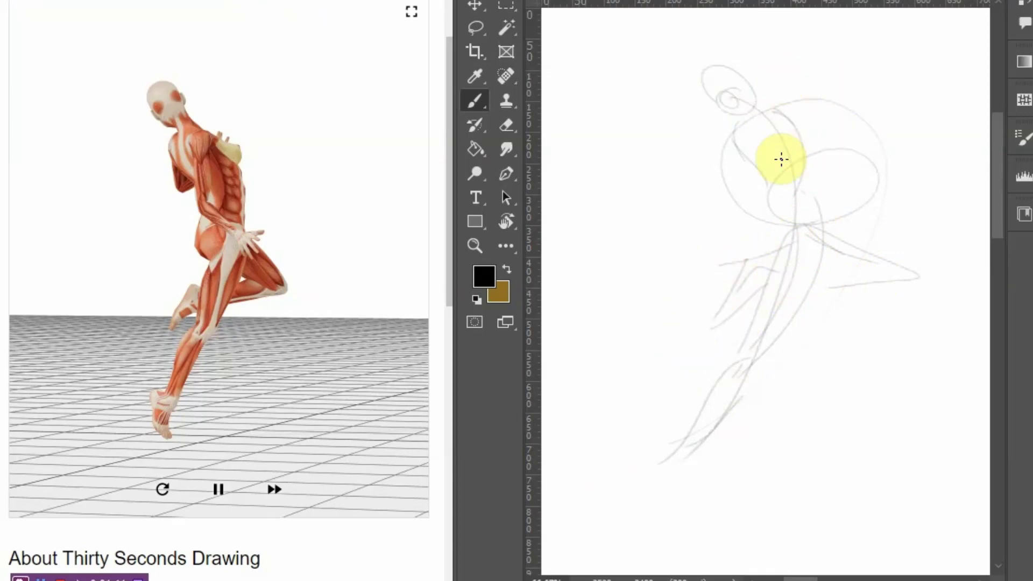
Add the upper arm, neck ellipse, torso cross line, foot and darker hand strokes
mouse_move(734, 129)
left_mouse_down()
mouse_move(715, 190)
mouse_move(755, 182)
left_mouse_up()
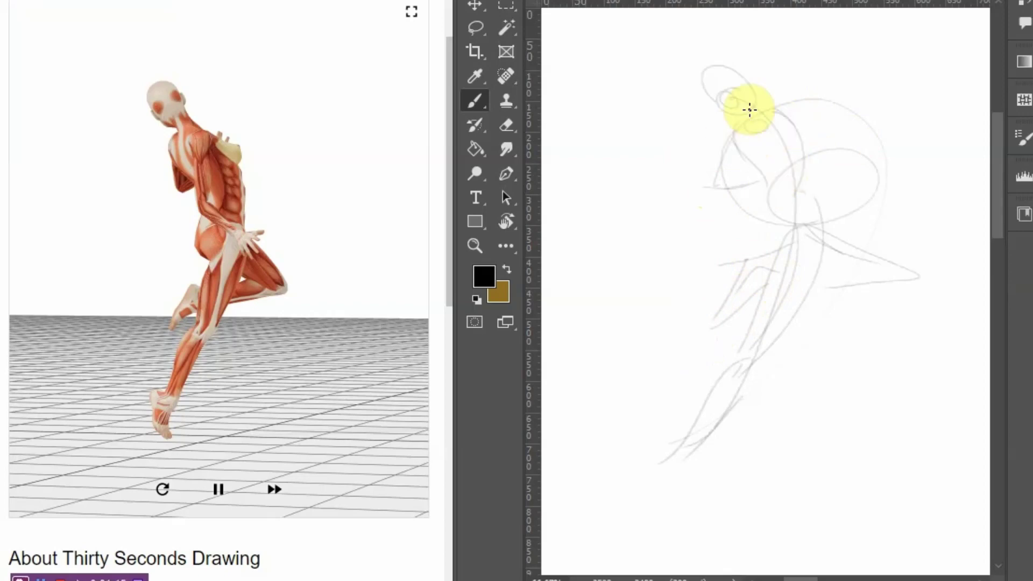
left_click_drag(771, 121, 743, 128)
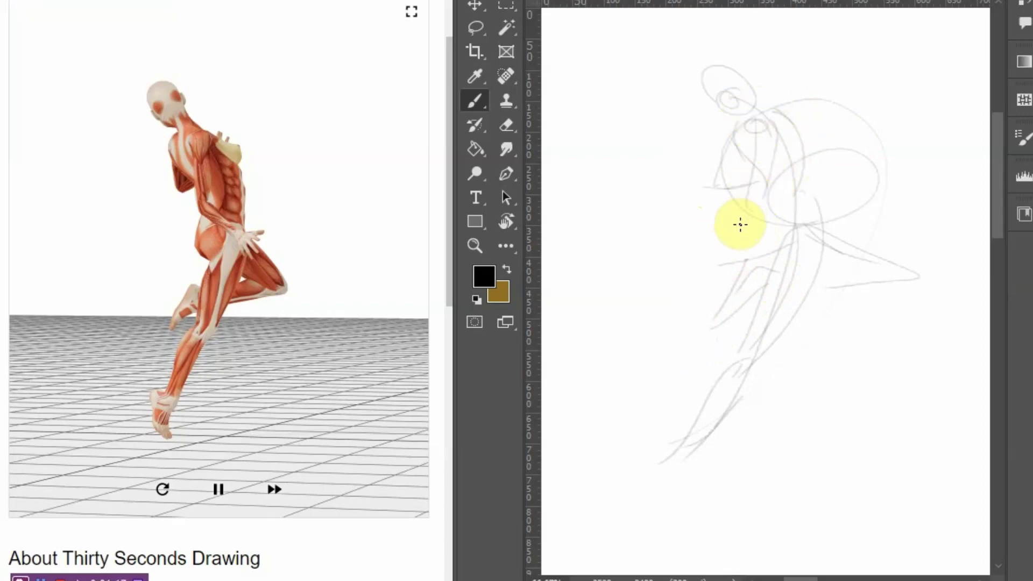
left_click_drag(751, 204, 880, 212)
left_click_drag(763, 192, 876, 217)
mouse_move(815, 202)
left_mouse_down()
mouse_move(844, 209)
mouse_move(800, 275)
mouse_move(916, 277)
left_mouse_up()
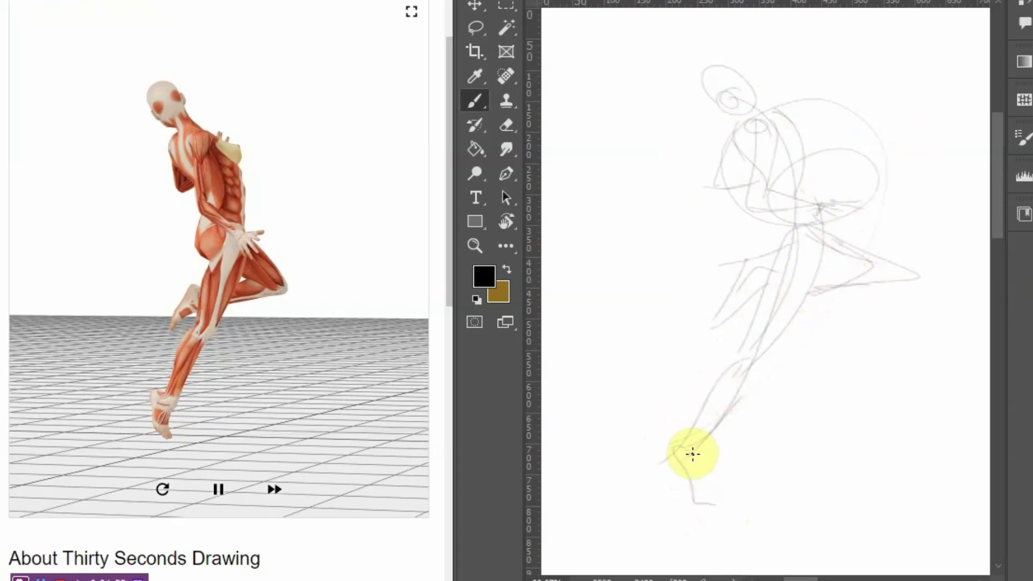
mouse_move(694, 484)
left_mouse_down()
mouse_move(731, 507)
mouse_move(682, 452)
left_mouse_up()
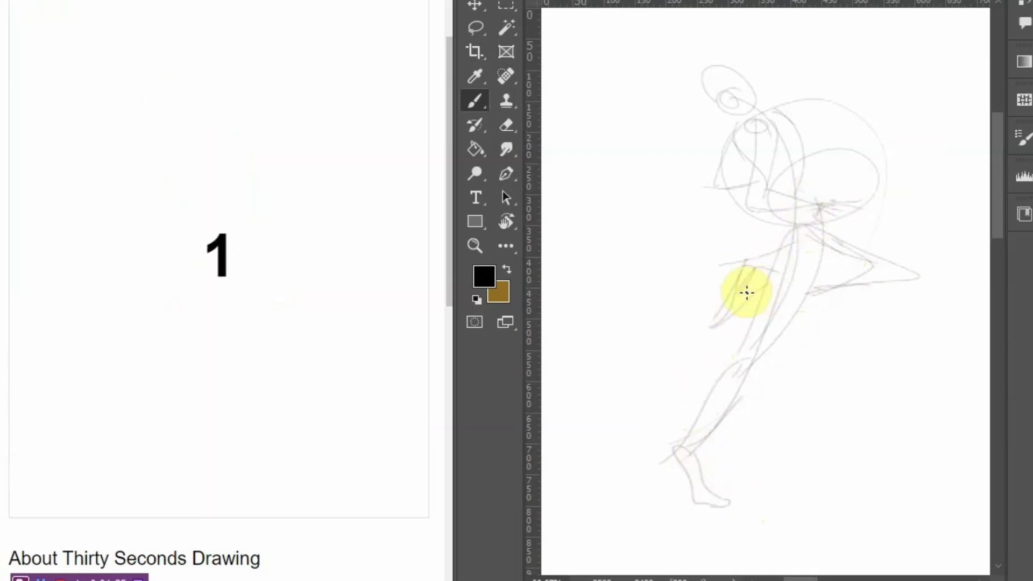
mouse_move(741, 275)
left_mouse_down()
mouse_move(727, 303)
mouse_move(764, 274)
left_mouse_up()
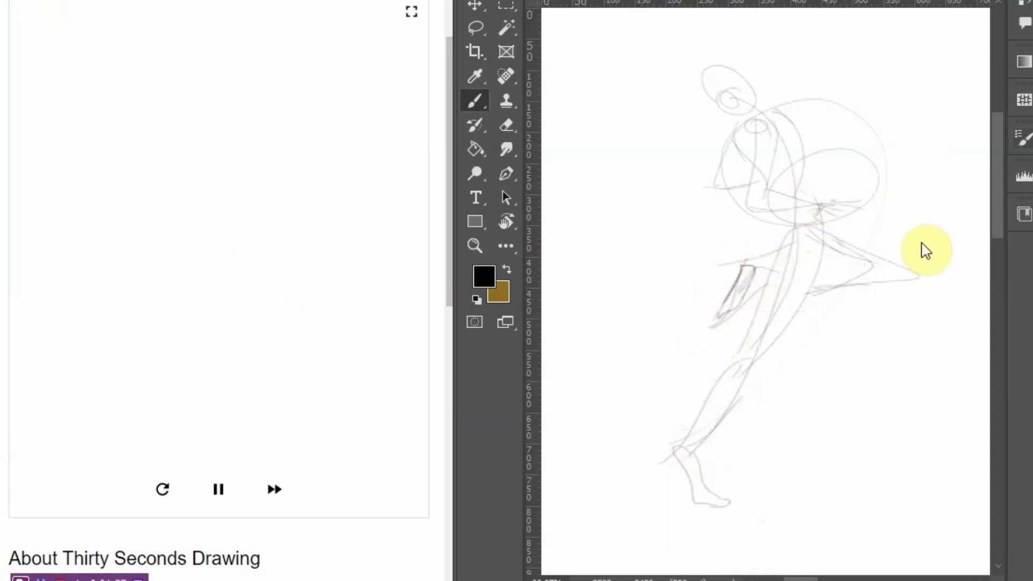
Bring empty canvas into view and sketch the crouching figure's spiral head and face outline
left_click(1024, 137)
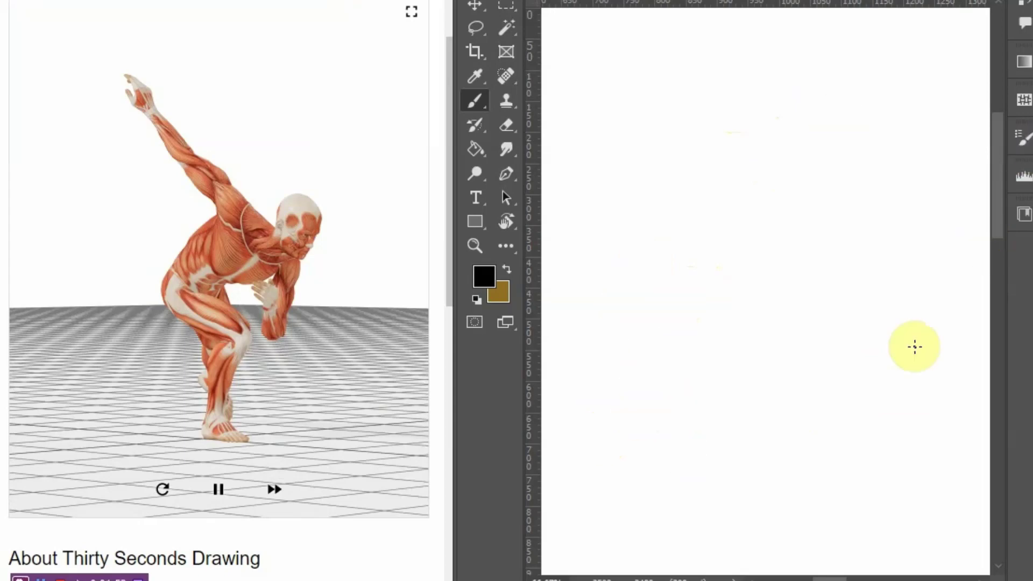
left_click_drag(901, 323, 857, 364)
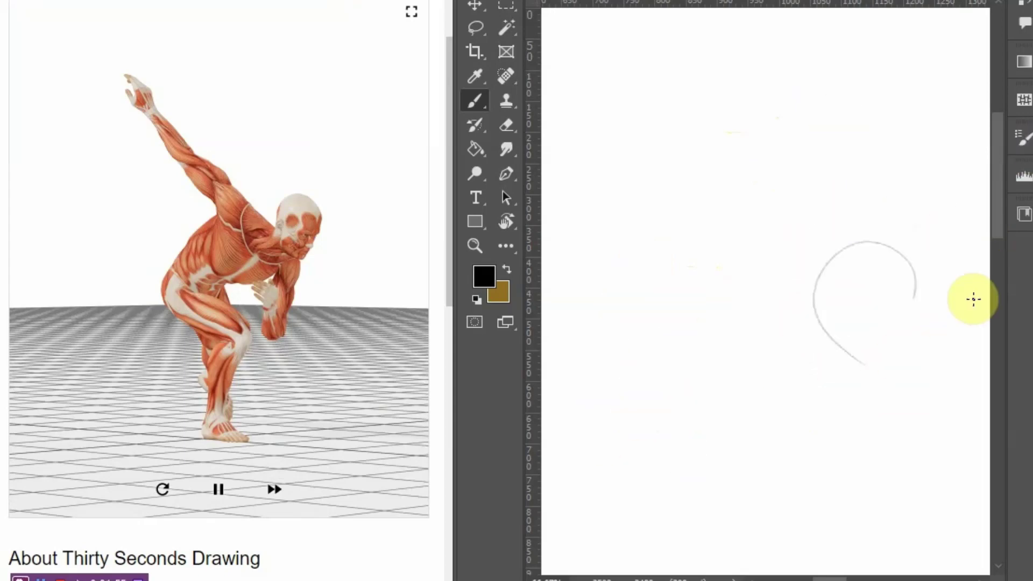
left_click_drag(898, 325, 847, 314)
left_click_drag(880, 234, 855, 303)
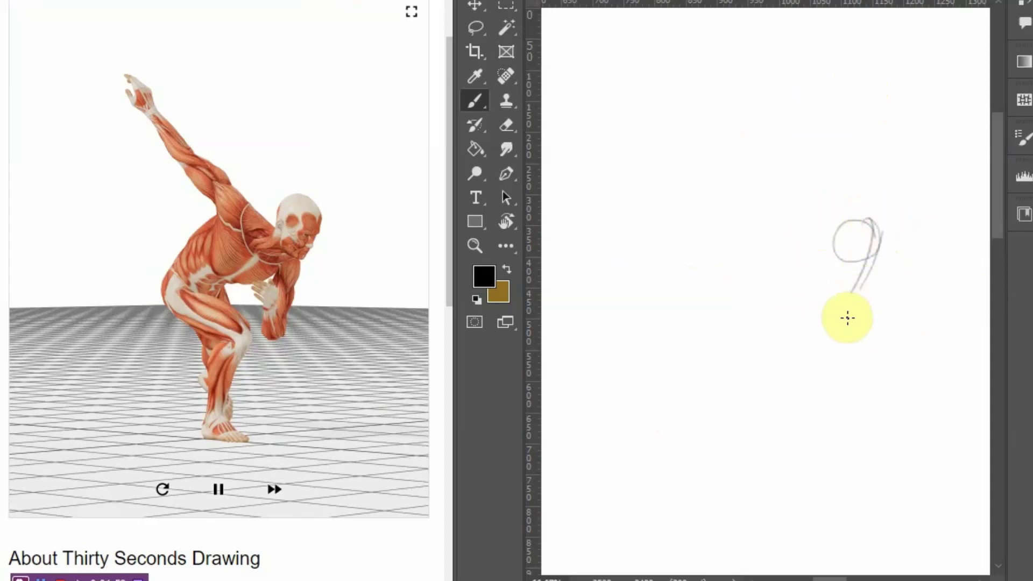
mouse_move(876, 227)
left_mouse_down()
mouse_move(836, 283)
mouse_move(713, 168)
left_mouse_up()
Draw the back curve, undoing a misplaced stroke, and add the ribcage oval
left_click_drag(808, 300, 715, 380)
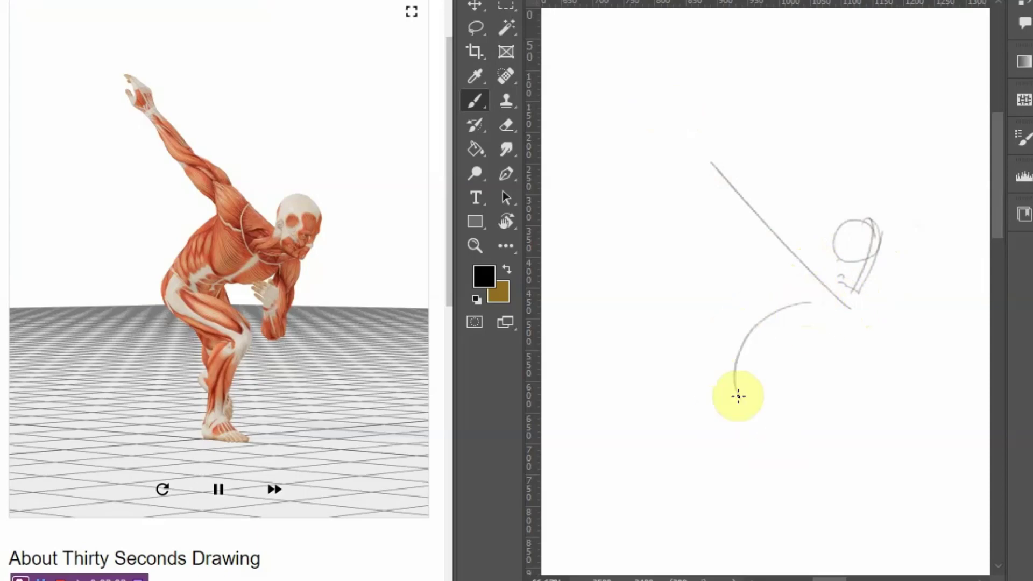
key("ctrl+z")
left_click_drag(808, 267, 759, 465)
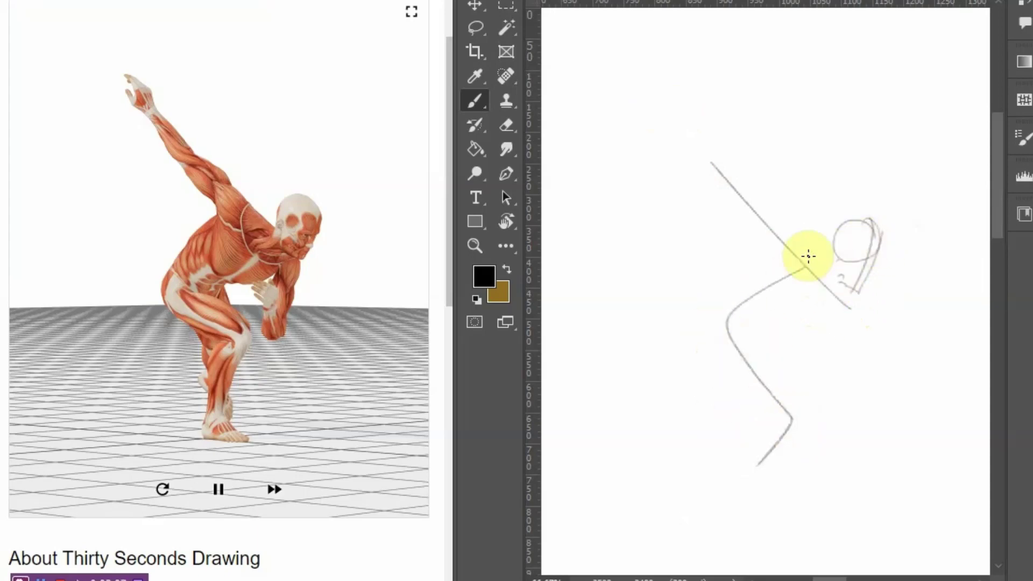
mouse_move(776, 274)
left_mouse_down()
mouse_move(797, 258)
mouse_move(757, 356)
mouse_move(831, 307)
mouse_move(715, 327)
mouse_move(808, 368)
left_mouse_up()
Sketch the bent legs: thigh, shin, lower leg and hip outline
mouse_move(714, 331)
left_mouse_down()
mouse_move(706, 372)
mouse_move(844, 394)
left_mouse_up()
mouse_move(775, 448)
left_mouse_down()
mouse_move(858, 365)
mouse_move(751, 485)
left_mouse_up()
mouse_move(823, 379)
left_mouse_down()
mouse_move(779, 485)
mouse_move(769, 447)
mouse_move(763, 476)
mouse_move(796, 472)
mouse_move(779, 469)
mouse_move(844, 480)
mouse_move(823, 491)
mouse_move(763, 468)
mouse_move(787, 477)
left_mouse_up()
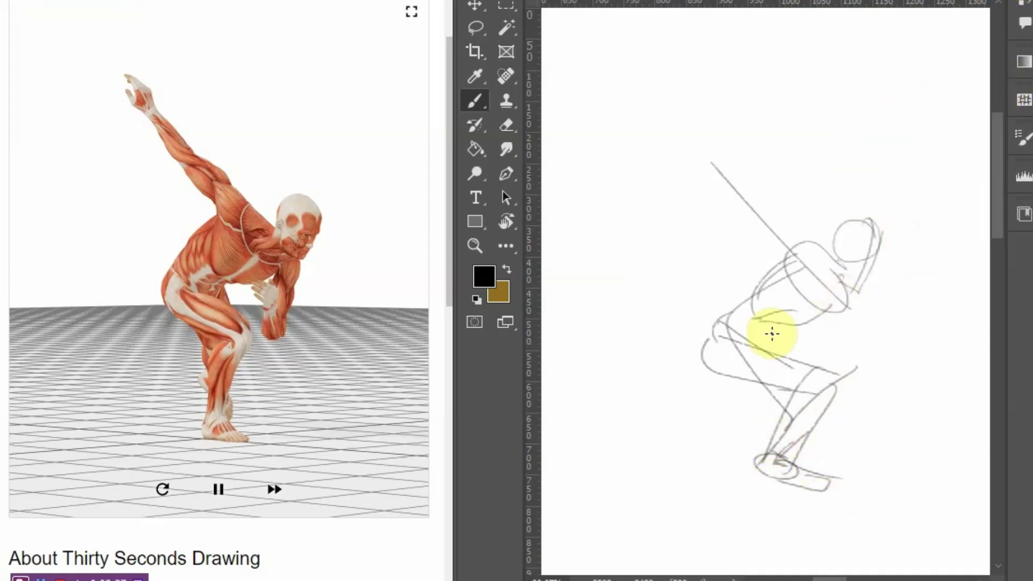
left_click_drag(797, 369, 856, 392)
mouse_move(722, 324)
left_mouse_down()
mouse_move(695, 355)
mouse_move(768, 376)
left_mouse_up()
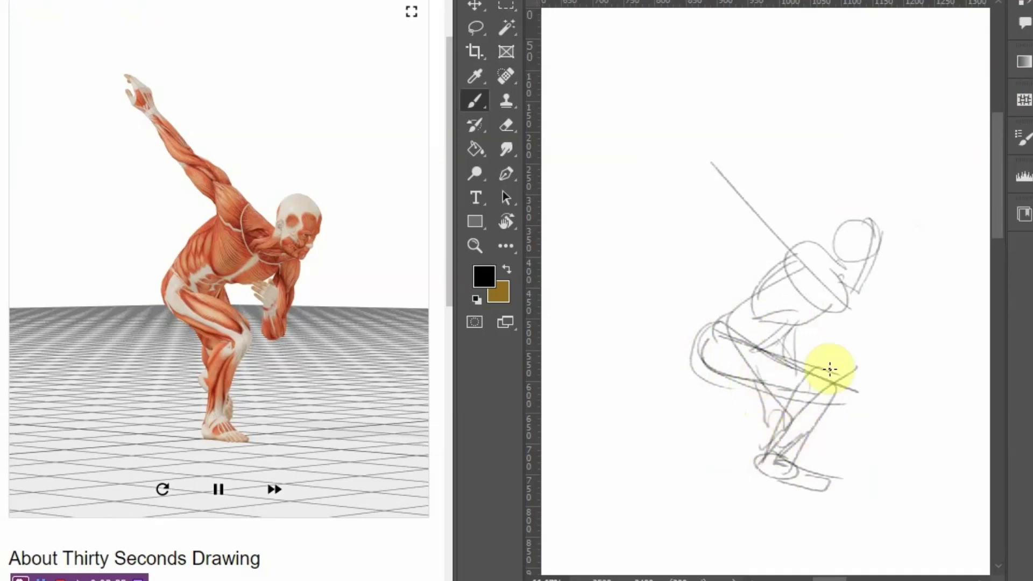
Add strokes along the raised arm, back and shoulder
left_click_drag(876, 311, 840, 323)
left_click_drag(868, 363, 833, 332)
mouse_move(817, 270)
left_mouse_down()
mouse_move(808, 289)
mouse_move(718, 174)
mouse_move(751, 202)
left_mouse_up()
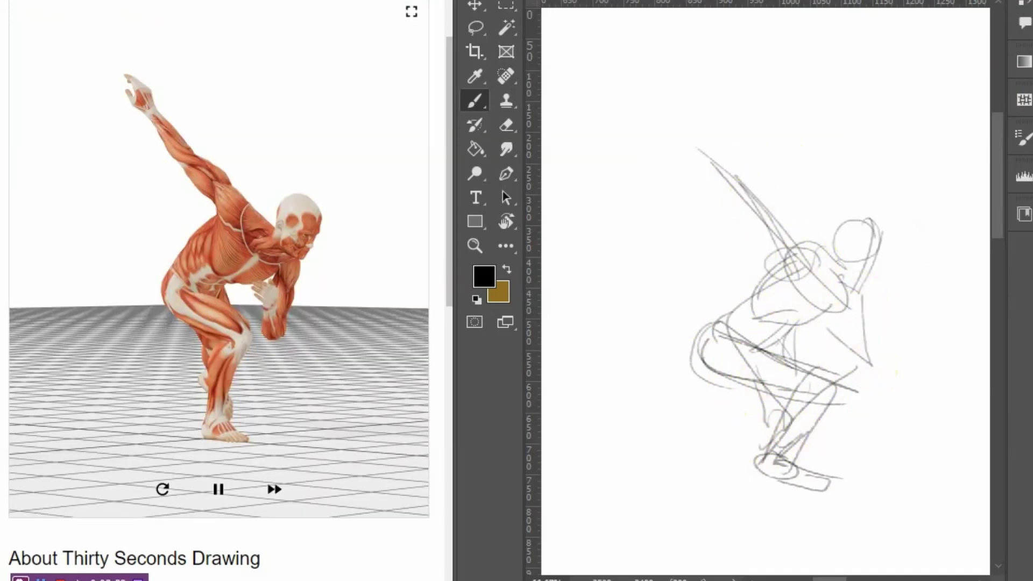
Clear the canvas and sketch the head, neck, shoulder arc and spine line
key("ctrl+a")
key("Delete")
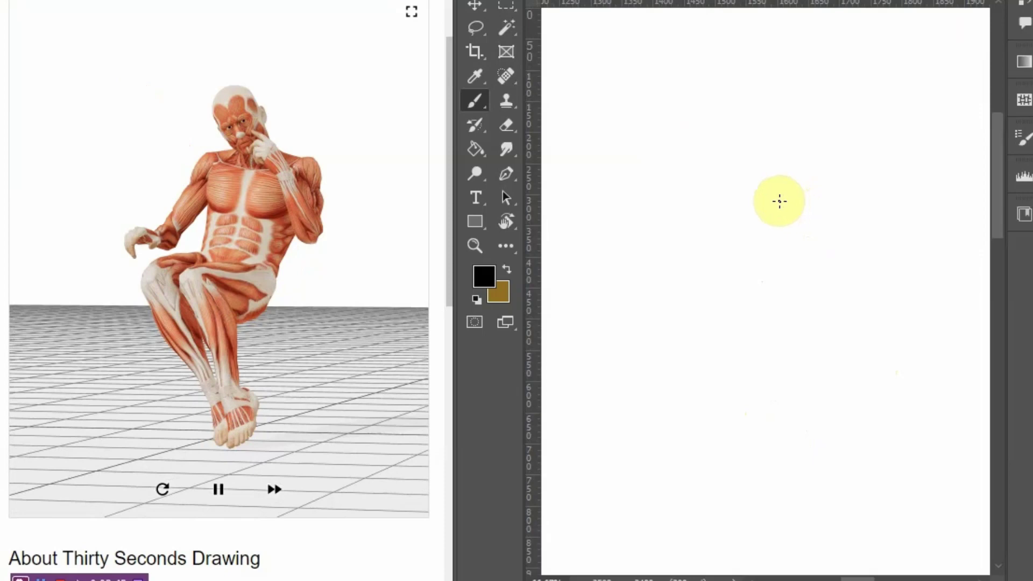
mouse_move(755, 71)
left_mouse_down()
mouse_move(776, 98)
mouse_move(755, 71)
mouse_move(755, 129)
left_mouse_up()
left_click_drag(747, 77, 768, 95)
left_click_drag(709, 133, 808, 153)
key("ctrl+z")
mouse_move(694, 161)
left_mouse_down()
mouse_move(811, 153)
mouse_move(828, 170)
left_mouse_up()
mouse_move(773, 129)
left_mouse_down()
mouse_move(767, 174)
mouse_move(707, 274)
left_mouse_up()
Outline both sides of the torso down to a hip loop
mouse_move(763, 203)
left_mouse_down()
mouse_move(725, 163)
mouse_move(694, 242)
left_mouse_up()
left_click_drag(693, 162, 713, 279)
mouse_move(812, 162)
left_mouse_down()
mouse_move(824, 186)
mouse_move(779, 234)
mouse_move(776, 267)
mouse_move(694, 262)
left_mouse_up()
left_click_drag(695, 267, 710, 359)
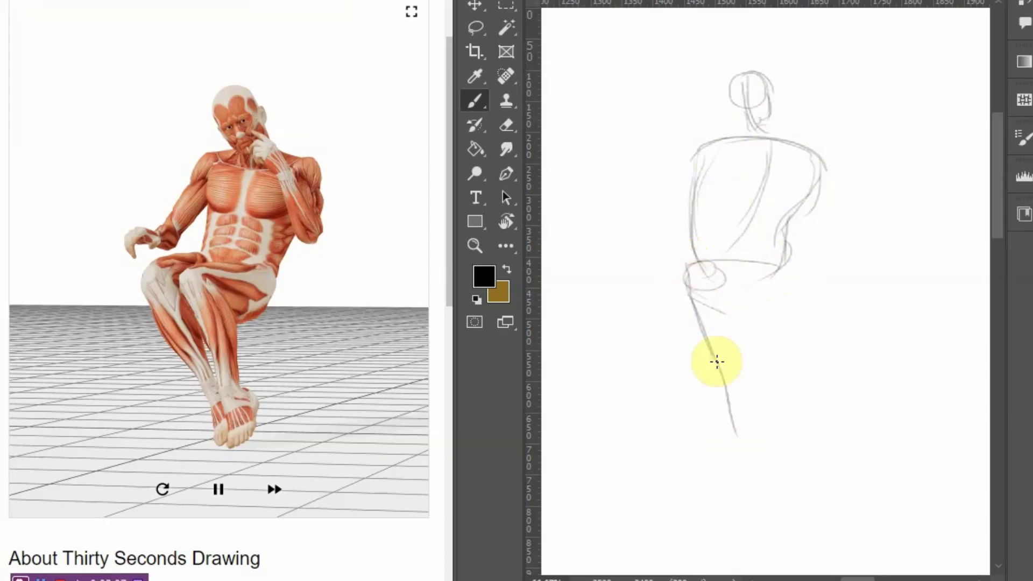
Sketch the legs: hip, thighs, shins and foot
left_click_drag(710, 266, 743, 355)
mouse_move(730, 291)
left_mouse_down()
mouse_move(747, 420)
mouse_move(736, 460)
left_mouse_up()
left_click_drag(739, 404, 731, 440)
mouse_move(759, 242)
left_mouse_down()
mouse_move(775, 290)
mouse_move(760, 331)
left_mouse_up()
mouse_move(800, 274)
left_mouse_down()
mouse_move(702, 267)
mouse_move(682, 254)
mouse_move(656, 323)
left_mouse_up()
left_click_drag(655, 283, 694, 396)
mouse_move(670, 363)
left_mouse_down()
mouse_move(723, 439)
mouse_move(701, 332)
left_mouse_up()
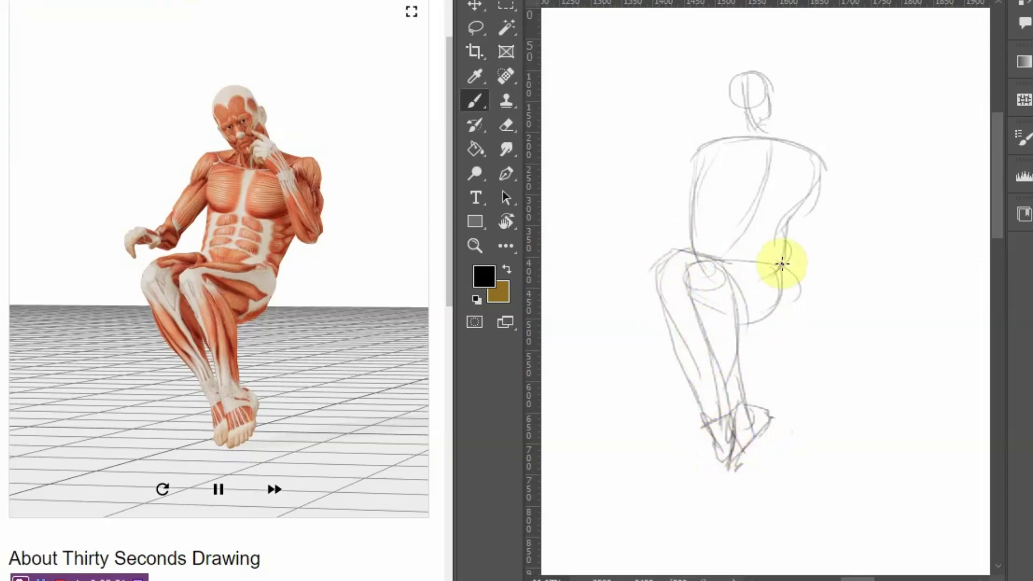
Add the shoulder and elbow circles, arm line, shoulder ellipses and hand
left_click_drag(818, 161, 795, 169)
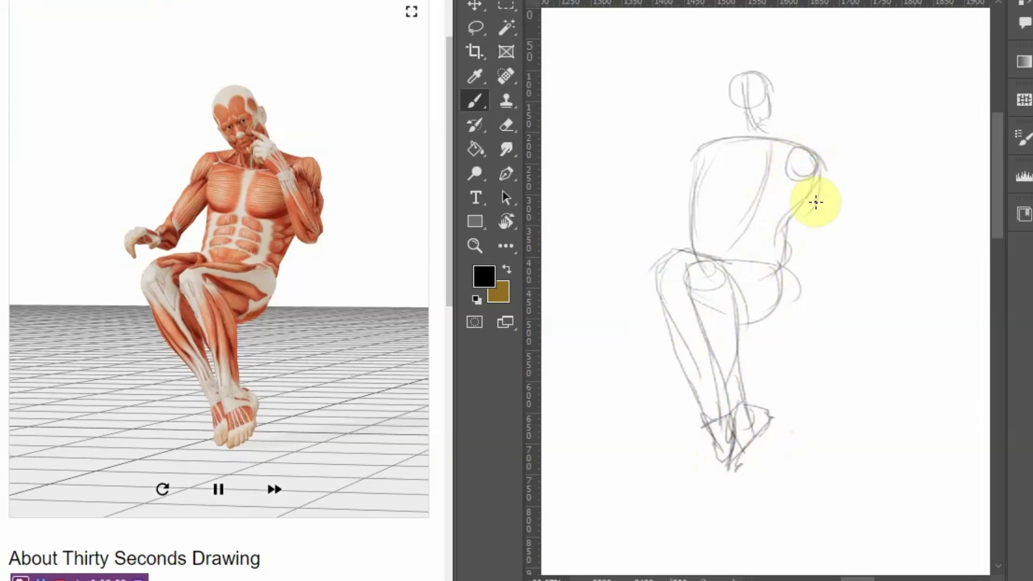
mouse_move(797, 230)
left_mouse_down()
mouse_move(763, 129)
mouse_move(771, 121)
left_mouse_up()
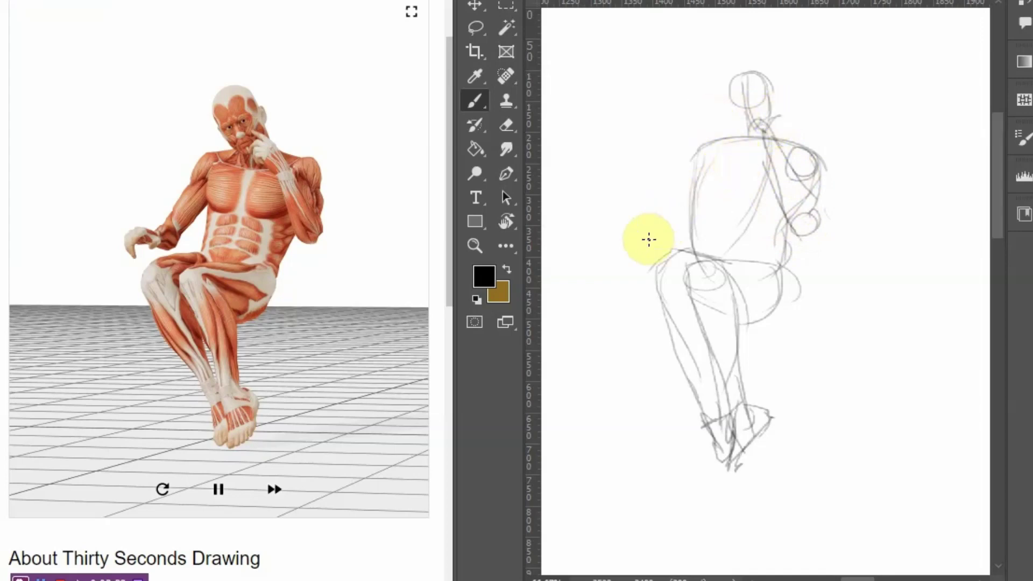
left_click_drag(669, 225, 654, 234)
mouse_move(710, 161)
left_mouse_down()
mouse_move(663, 235)
mouse_move(670, 241)
mouse_move(598, 257)
left_mouse_up()
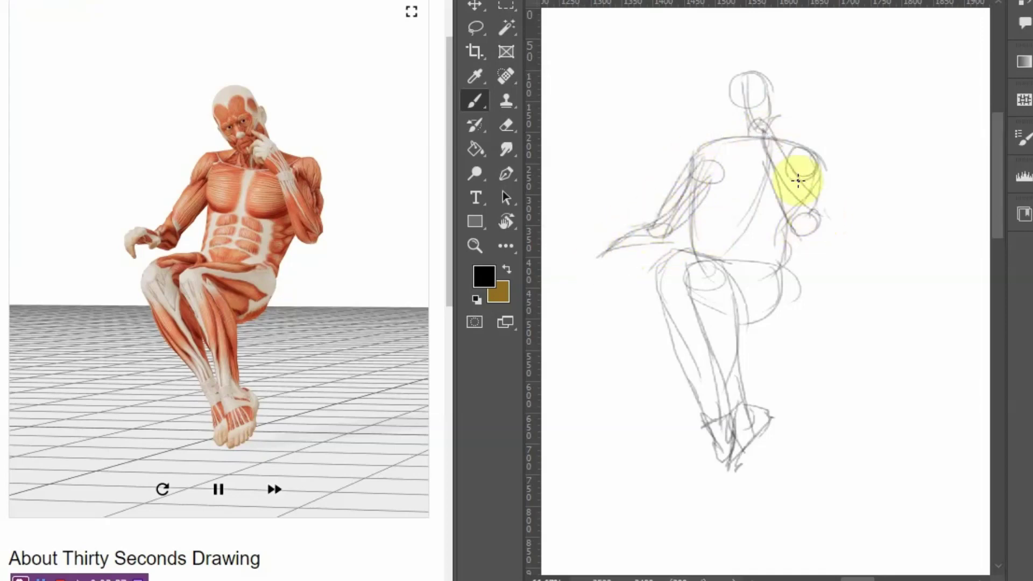
left_click_drag(814, 208, 812, 226)
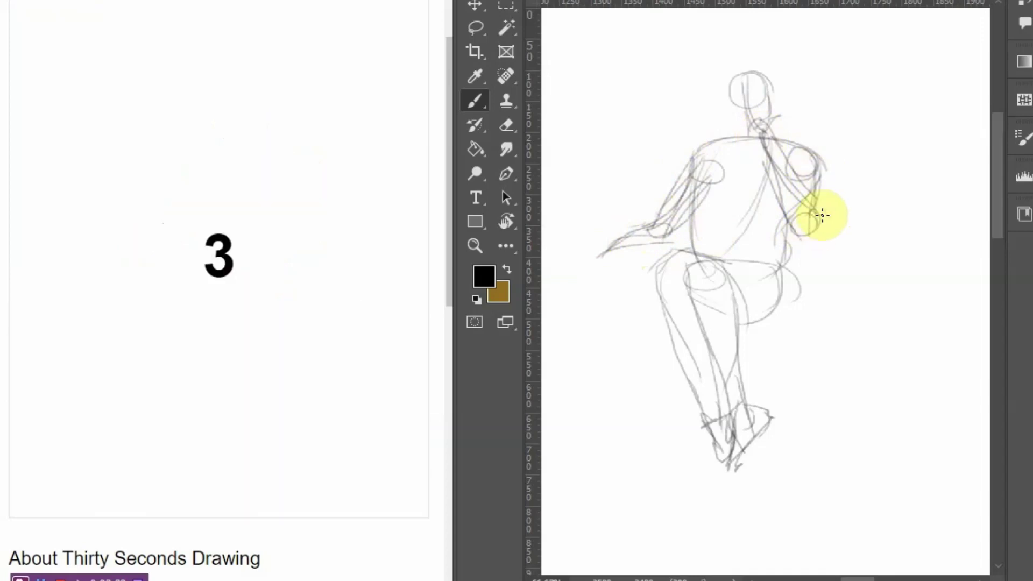
left_click_drag(619, 241, 599, 268)
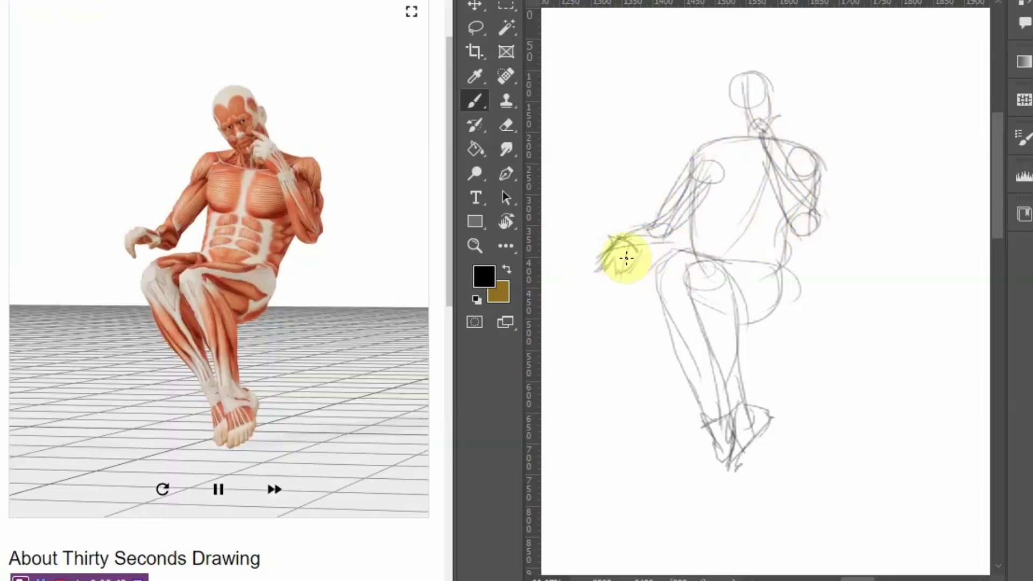
Finish with the hip oval, seat lines and curve under the thigh
left_click_drag(791, 283, 750, 311)
left_click_drag(844, 309, 590, 301)
left_click_drag(799, 290, 711, 323)
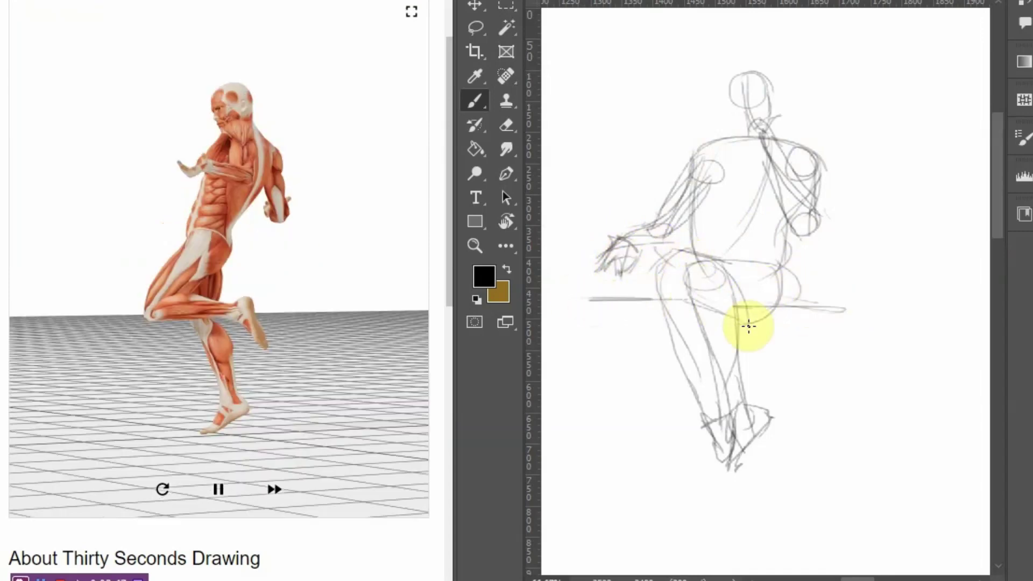
Clear the canvas and sketch the head, neck, redrawn line of action and back
key("ctrl+a")
key("Delete")
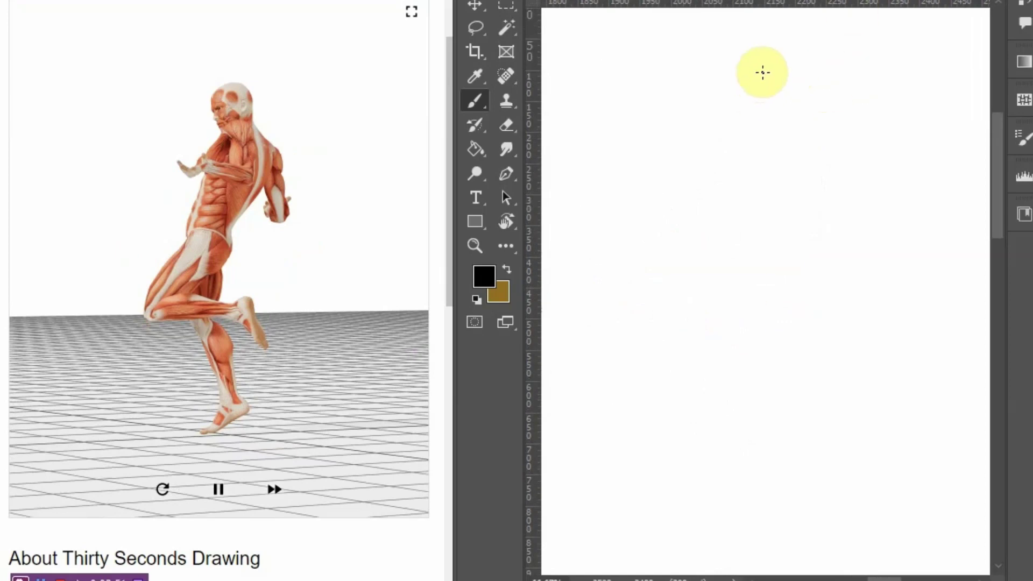
mouse_move(759, 81)
left_mouse_down()
mouse_move(781, 74)
mouse_move(796, 89)
mouse_move(748, 68)
mouse_move(761, 123)
mouse_move(711, 214)
left_mouse_up()
left_click_drag(741, 108, 726, 202)
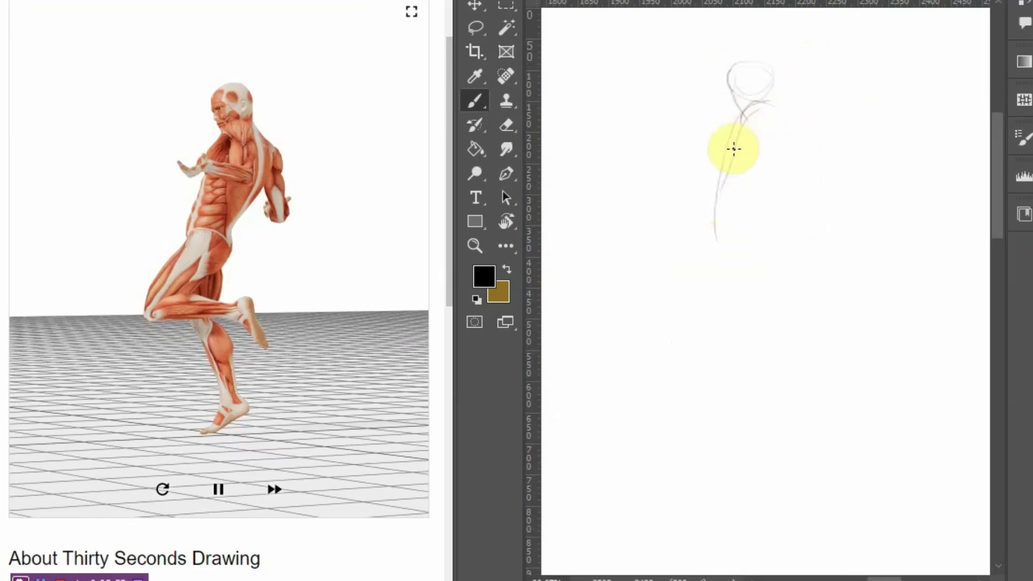
mouse_move(730, 145)
left_mouse_down()
mouse_move(715, 243)
mouse_move(876, 456)
left_mouse_up()
key("ctrl+z")
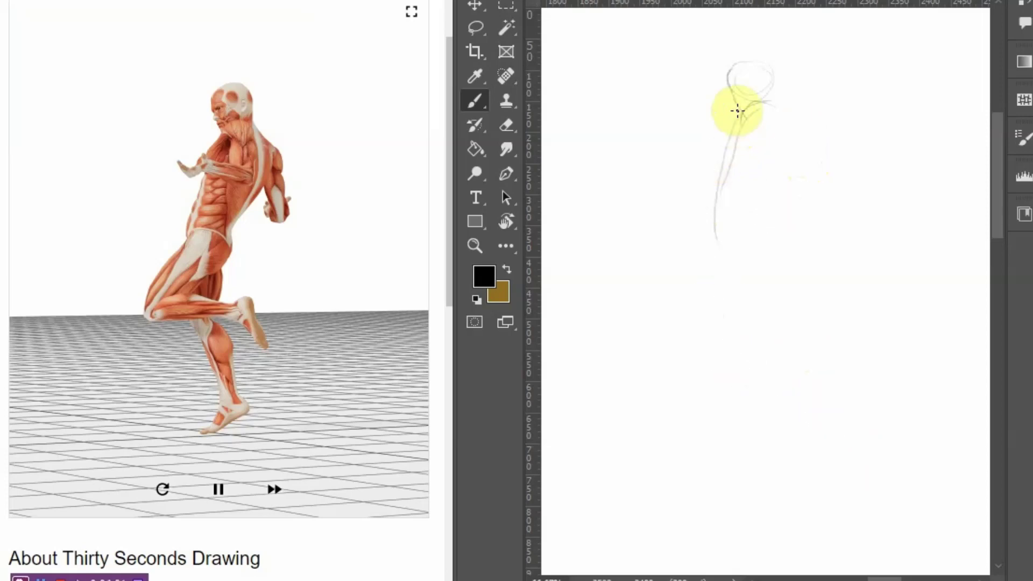
left_click_drag(730, 122, 812, 501)
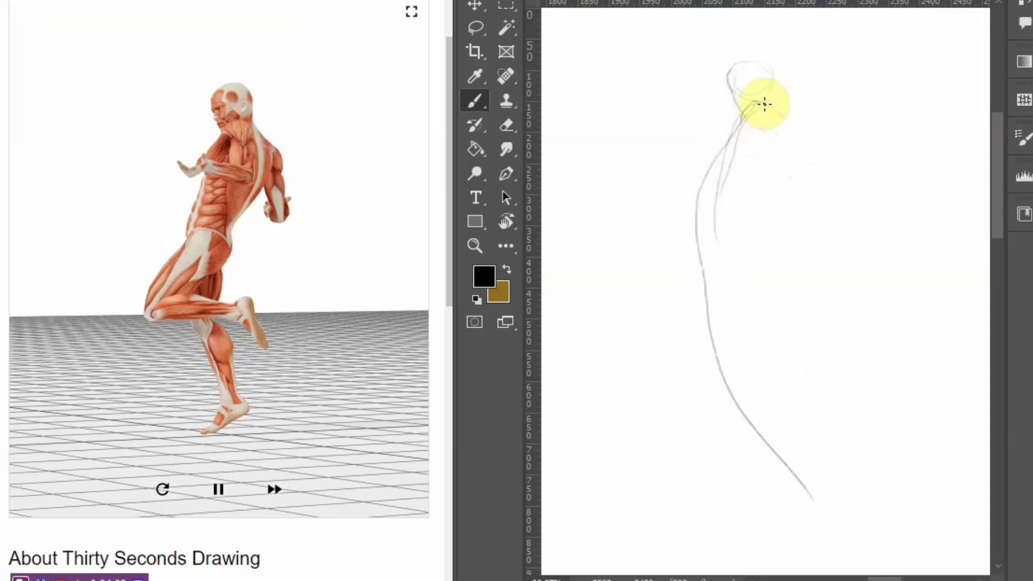
mouse_move(752, 105)
left_mouse_down()
mouse_move(795, 154)
mouse_move(710, 279)
mouse_move(654, 331)
mouse_move(767, 396)
left_mouse_up()
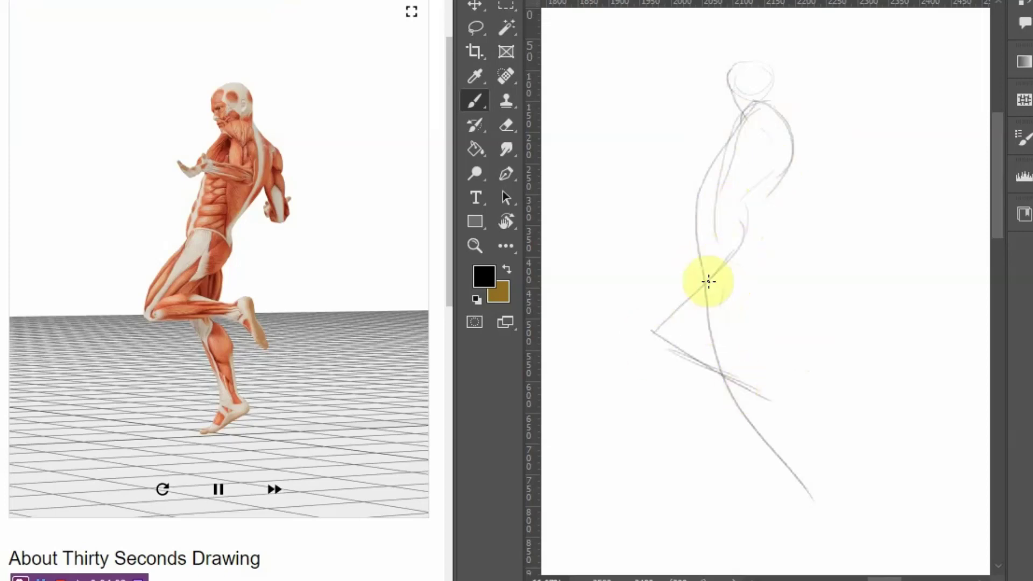
Sketch the bent arm to the elbow and the lower leg from the knee
mouse_move(713, 247)
left_mouse_down()
mouse_move(750, 266)
mouse_move(678, 331)
mouse_move(693, 276)
mouse_move(662, 371)
mouse_move(683, 347)
mouse_move(792, 355)
left_mouse_up()
left_click_drag(661, 341, 807, 355)
mouse_move(662, 362)
left_mouse_down()
mouse_move(666, 339)
mouse_move(799, 360)
mouse_move(769, 343)
mouse_move(807, 346)
mouse_move(795, 372)
mouse_move(805, 402)
left_mouse_up()
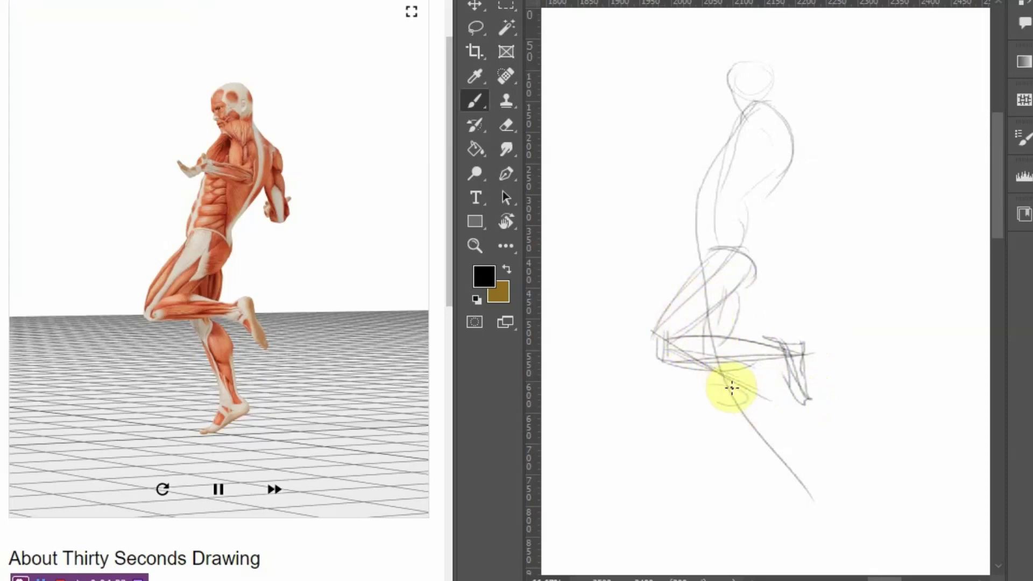
left_click_drag(742, 380, 795, 461)
mouse_move(695, 396)
left_mouse_down()
mouse_move(788, 473)
mouse_move(772, 439)
mouse_move(810, 480)
mouse_move(816, 497)
mouse_move(763, 509)
mouse_move(811, 497)
left_mouse_up()
Add torso diagonals, a joint circle, the forearm and the other arm with hand
left_click_drag(780, 162, 723, 226)
left_click_drag(723, 227, 760, 129)
left_click_drag(749, 174, 751, 182)
mouse_move(763, 125)
left_mouse_down()
mouse_move(755, 186)
mouse_move(792, 121)
mouse_move(795, 141)
left_mouse_up()
mouse_move(800, 190)
left_mouse_down()
mouse_move(797, 152)
mouse_move(801, 187)
left_mouse_up()
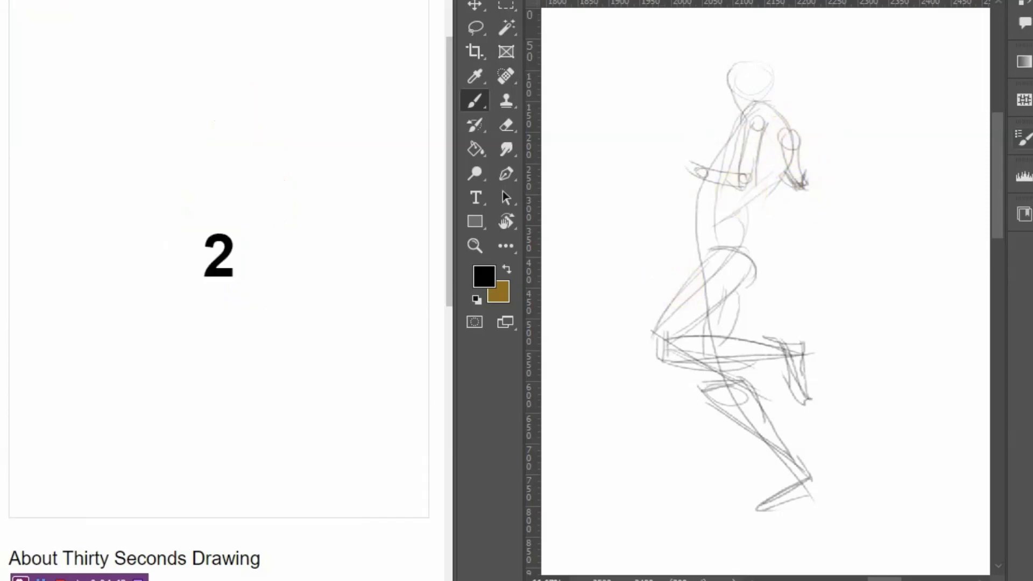
scroll(765, 291, "right", 10)
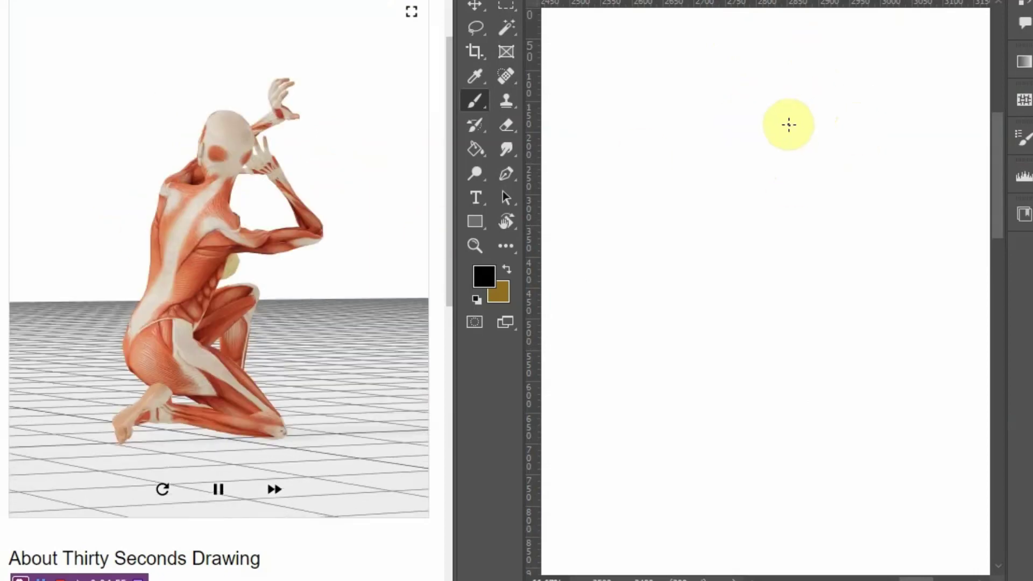
Sketch the kneeling figure's head, looping shoulder and arm, and back line
mouse_move(789, 124)
left_mouse_down()
mouse_move(787, 137)
mouse_move(806, 143)
mouse_move(751, 202)
mouse_move(775, 218)
left_mouse_up()
mouse_move(745, 178)
left_mouse_down()
mouse_move(844, 218)
mouse_move(749, 194)
mouse_move(740, 168)
mouse_move(718, 238)
left_mouse_up()
left_click_drag(723, 170, 724, 232)
mouse_move(735, 174)
left_mouse_down()
mouse_move(715, 307)
mouse_move(727, 371)
left_mouse_up()
mouse_move(811, 218)
left_mouse_down()
mouse_move(816, 258)
mouse_move(807, 238)
mouse_move(772, 321)
mouse_move(869, 415)
left_mouse_up()
Draw the ground line, thigh diagonal, lower leg and foot along the ground
left_click_drag(566, 435, 972, 437)
left_click_drag(775, 331, 864, 420)
mouse_move(787, 347)
left_mouse_down()
mouse_move(872, 444)
mouse_move(771, 424)
left_mouse_up()
mouse_move(715, 331)
left_mouse_down()
mouse_move(783, 403)
mouse_move(832, 420)
left_mouse_up()
mouse_move(775, 396)
left_mouse_down()
mouse_move(831, 421)
mouse_move(662, 426)
mouse_move(787, 414)
left_mouse_up()
left_click_drag(678, 404, 734, 403)
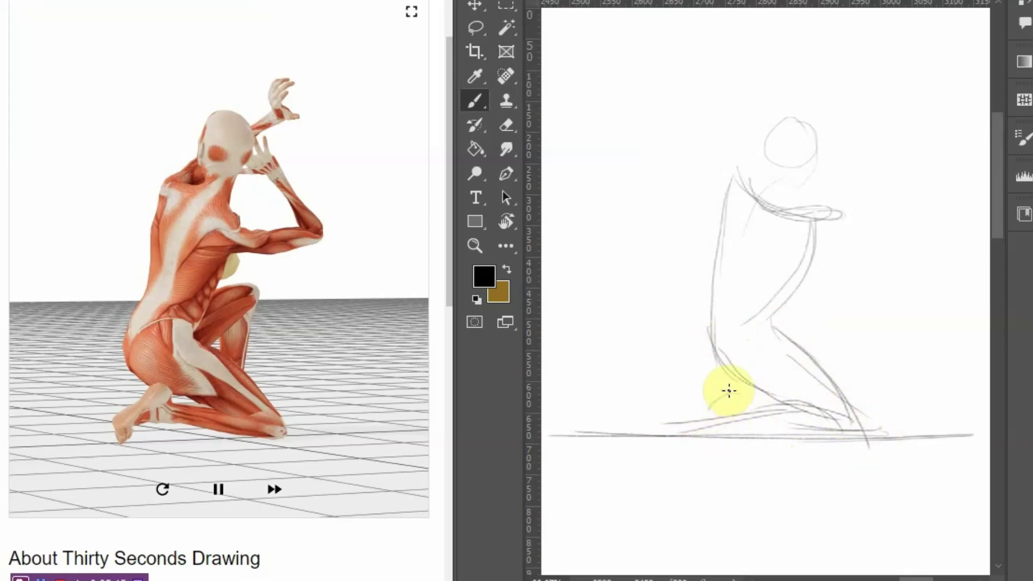
left_click_drag(682, 436, 716, 396)
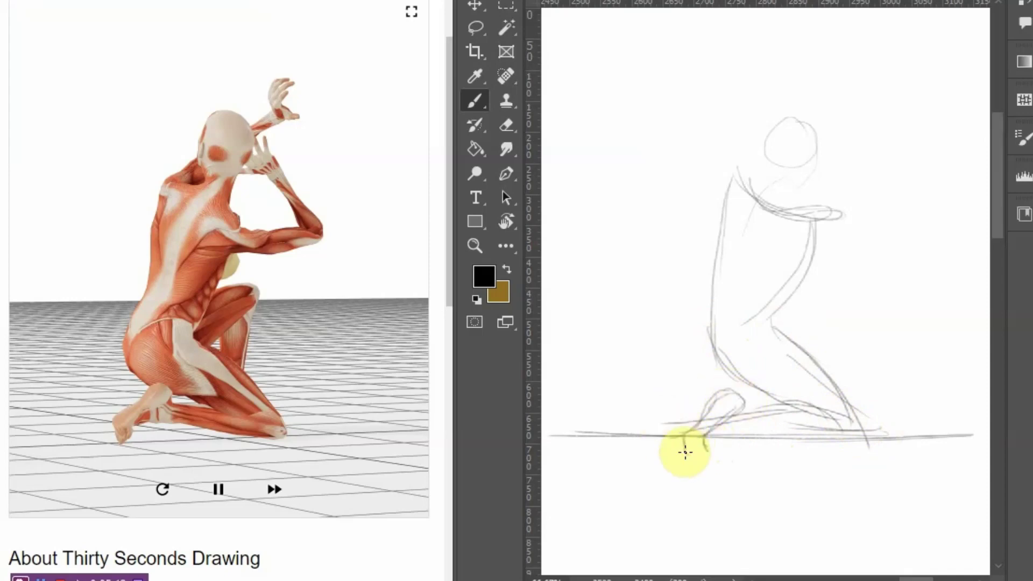
Add foot marks and the raised arms with hands beside the head
left_click_drag(715, 450, 687, 452)
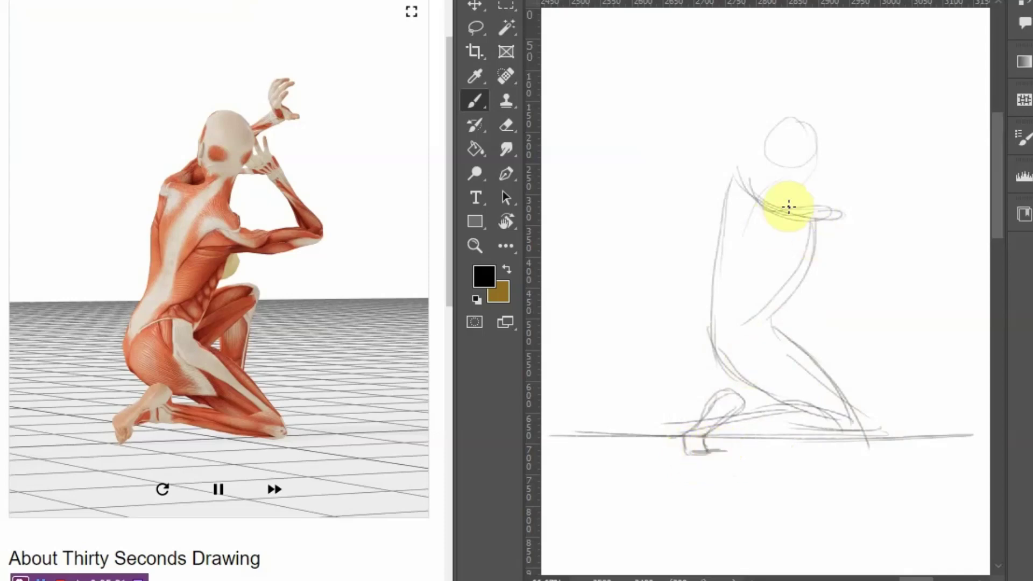
mouse_move(805, 216)
left_mouse_down()
mouse_move(902, 217)
mouse_move(816, 141)
mouse_move(885, 222)
mouse_move(799, 190)
mouse_move(872, 203)
mouse_move(876, 226)
left_mouse_up()
mouse_move(864, 192)
left_mouse_down()
mouse_move(837, 146)
mouse_move(844, 133)
left_mouse_up()
mouse_move(739, 165)
left_mouse_down()
mouse_move(771, 182)
mouse_move(775, 174)
mouse_move(688, 85)
left_mouse_up()
left_click_drag(687, 86, 736, 100)
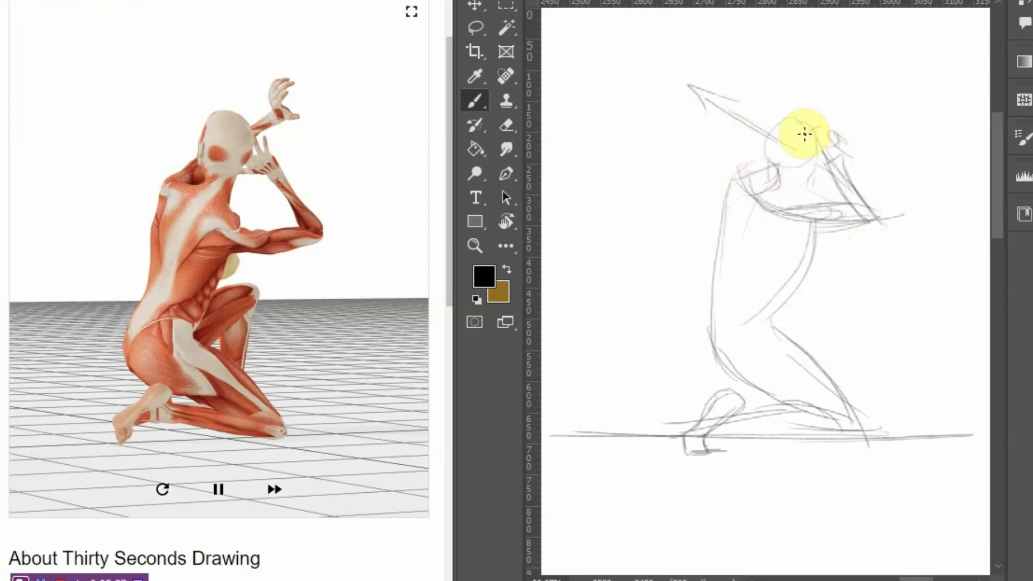
left_click_drag(805, 124, 836, 112)
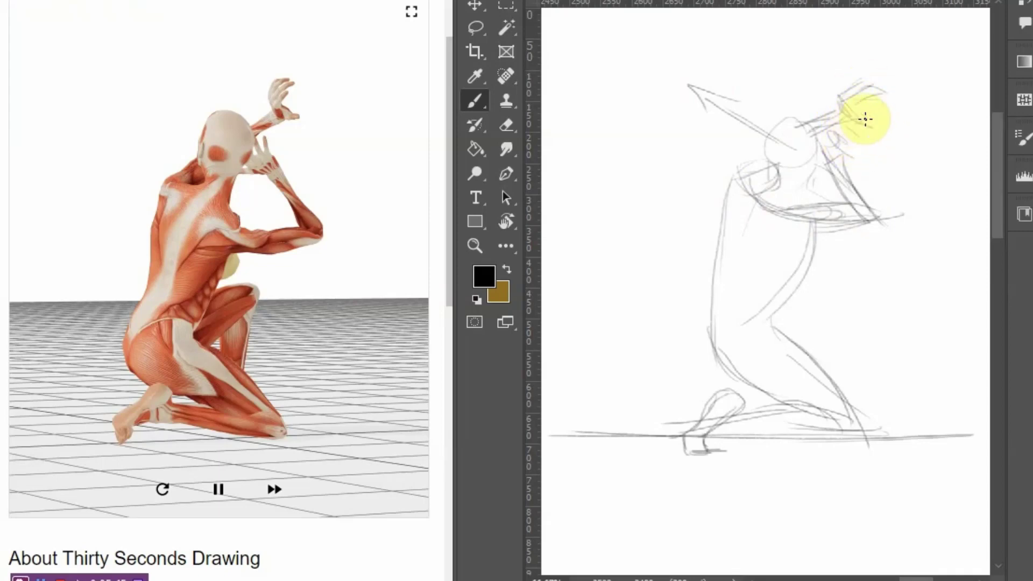
scroll(808, 242, "right", 10)
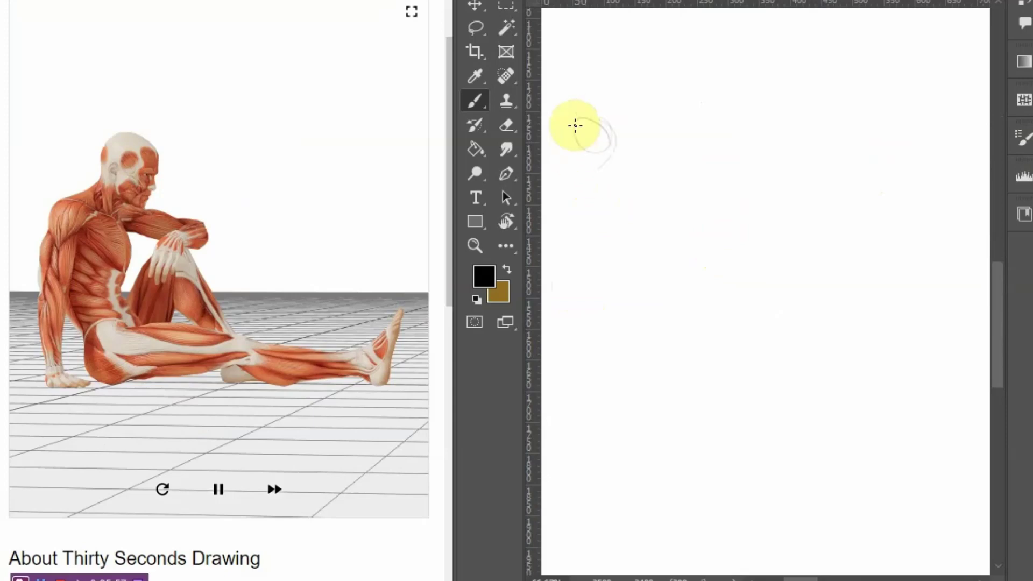
Sketch the seated figure's head, neck and back curving to the hip
mouse_move(583, 127)
left_mouse_down()
mouse_move(575, 120)
mouse_move(614, 178)
left_mouse_up()
mouse_move(610, 133)
left_mouse_down()
mouse_move(571, 215)
mouse_move(597, 331)
left_mouse_up()
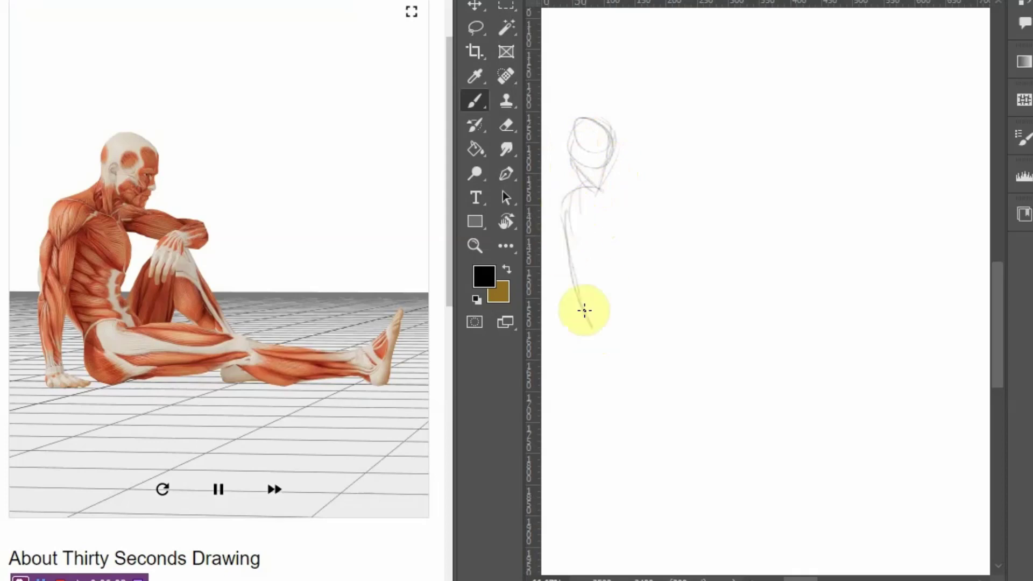
mouse_move(573, 210)
left_mouse_down()
mouse_move(632, 355)
mouse_move(815, 359)
left_mouse_up()
Lay in the ground line and the bent leg's thigh and shin
left_click_drag(646, 359, 977, 360)
mouse_move(682, 360)
left_mouse_down()
mouse_move(856, 347)
mouse_move(726, 311)
mouse_move(727, 266)
left_mouse_up()
left_click_drag(639, 347, 710, 259)
mouse_move(593, 356)
left_mouse_down()
mouse_move(687, 250)
mouse_move(799, 343)
left_mouse_up()
left_click_drag(687, 251, 808, 347)
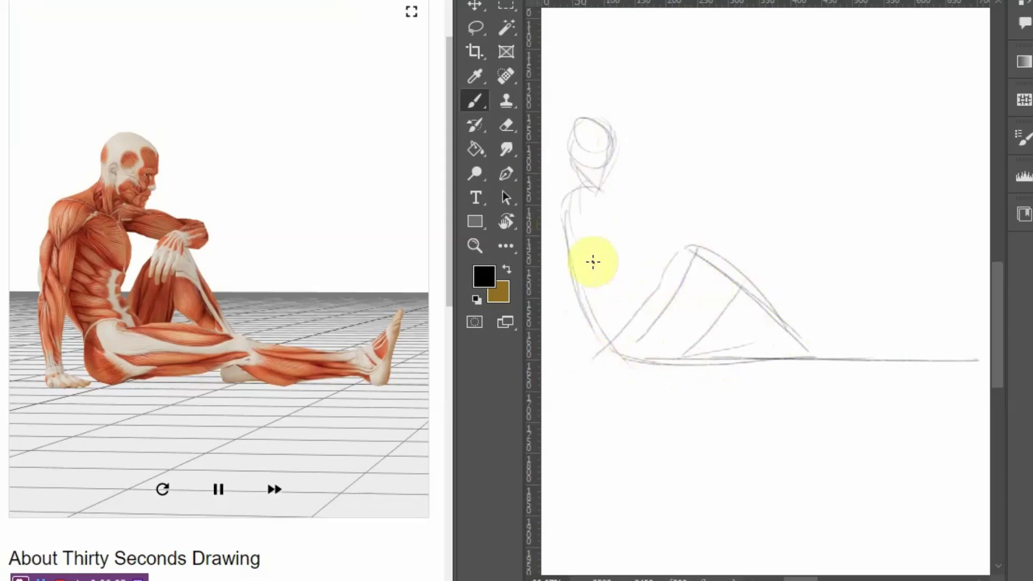
Outline the torso and draw the darkened shoulder and supporting arm
mouse_move(600, 194)
left_mouse_down()
mouse_move(593, 226)
mouse_move(642, 234)
mouse_move(624, 295)
left_mouse_up()
mouse_move(573, 190)
left_mouse_down()
mouse_move(566, 278)
mouse_move(602, 324)
mouse_move(572, 276)
mouse_move(569, 363)
mouse_move(563, 287)
mouse_move(590, 287)
mouse_move(585, 368)
mouse_move(641, 365)
mouse_move(589, 373)
left_mouse_up()
left_click_drag(590, 196, 577, 242)
mouse_move(565, 194)
left_mouse_down()
mouse_move(569, 218)
mouse_move(621, 129)
mouse_move(634, 157)
mouse_move(608, 147)
mouse_move(598, 161)
mouse_move(618, 172)
mouse_move(630, 299)
mouse_move(691, 250)
left_mouse_up()
mouse_move(654, 332)
left_mouse_down()
mouse_move(698, 251)
mouse_move(656, 342)
mouse_move(799, 338)
left_mouse_up()
Sketch the outstretched leg from the hip and its foot
mouse_move(671, 347)
left_mouse_down()
mouse_move(742, 362)
mouse_move(912, 348)
left_mouse_up()
left_click_drag(749, 338, 929, 345)
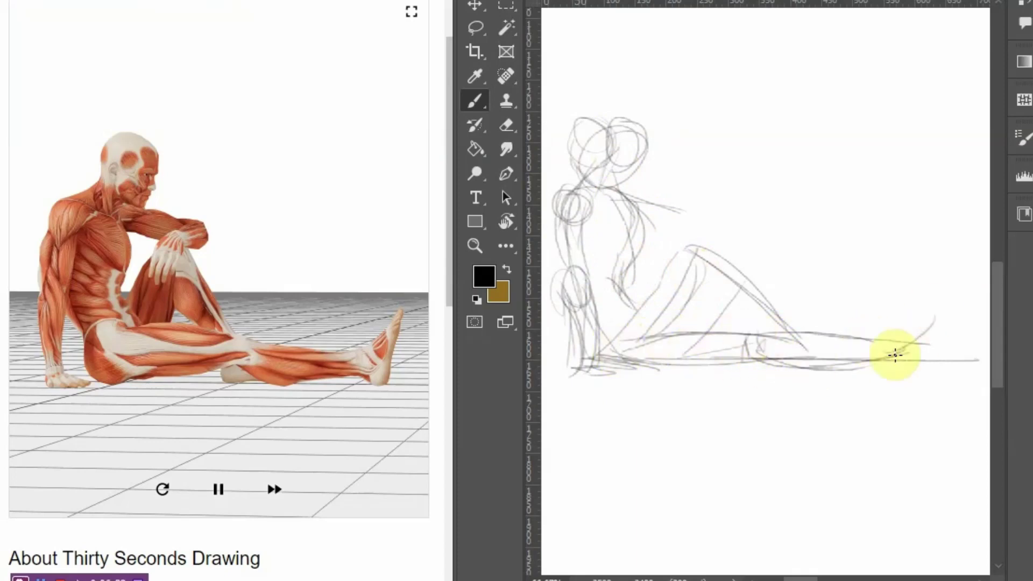
left_click_drag(929, 282, 932, 359)
left_click_drag(932, 274, 937, 364)
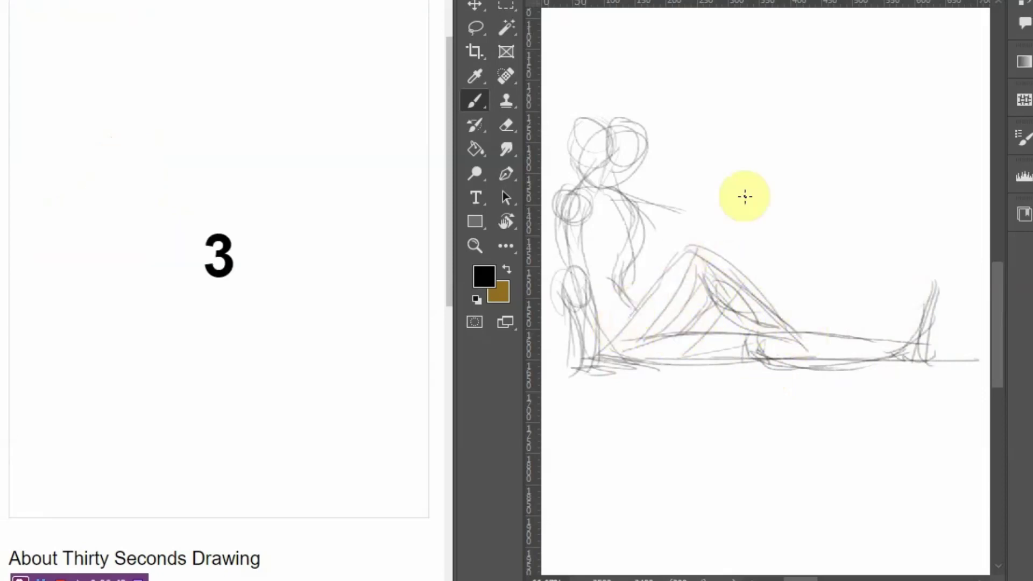
scroll(727, 242, "up", 1)
On empty canvas, sketch the crouching figure's head, face direction, shoulder line and spine
key("ctrl+z")
key("ctrl+z")
key("ctrl+z")
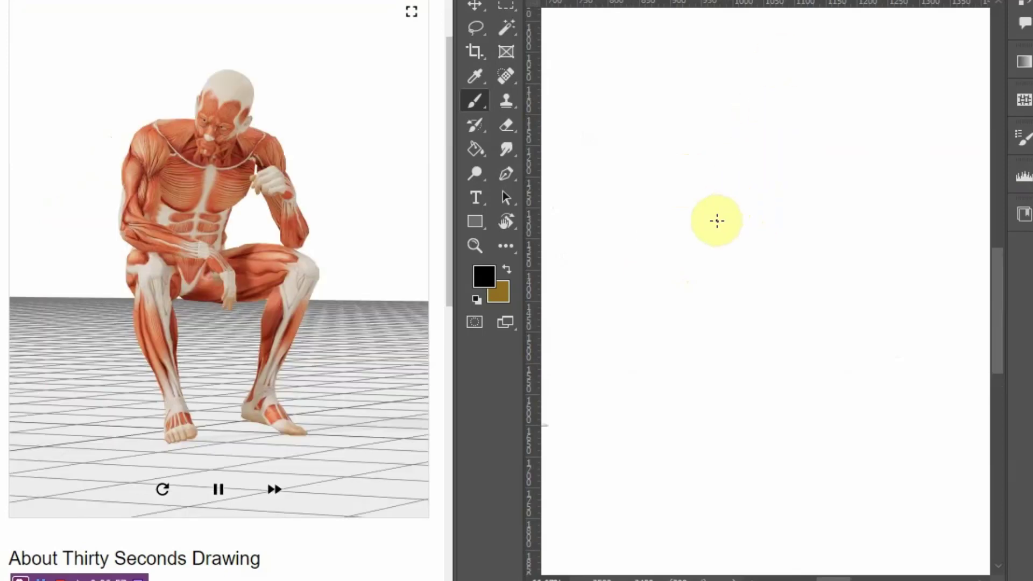
mouse_move(787, 81)
left_mouse_down()
mouse_move(775, 113)
mouse_move(788, 95)
left_mouse_up()
left_click_drag(777, 134, 759, 107)
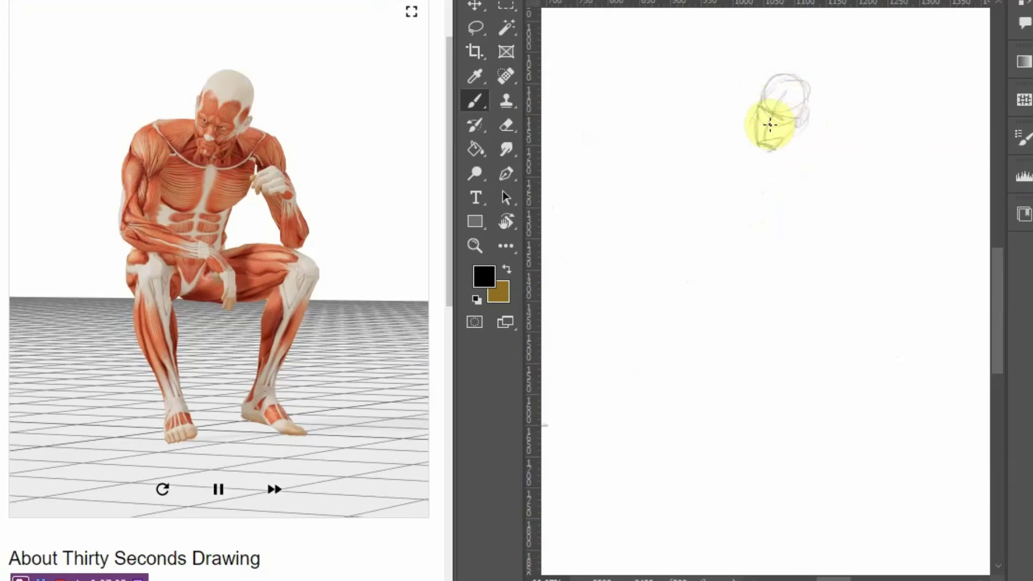
mouse_move(787, 134)
left_mouse_down()
mouse_move(857, 154)
mouse_move(686, 127)
left_mouse_up()
mouse_move(767, 137)
left_mouse_down()
mouse_move(866, 160)
mouse_move(824, 175)
mouse_move(719, 150)
mouse_move(756, 242)
left_mouse_up()
left_click_drag(766, 162, 763, 251)
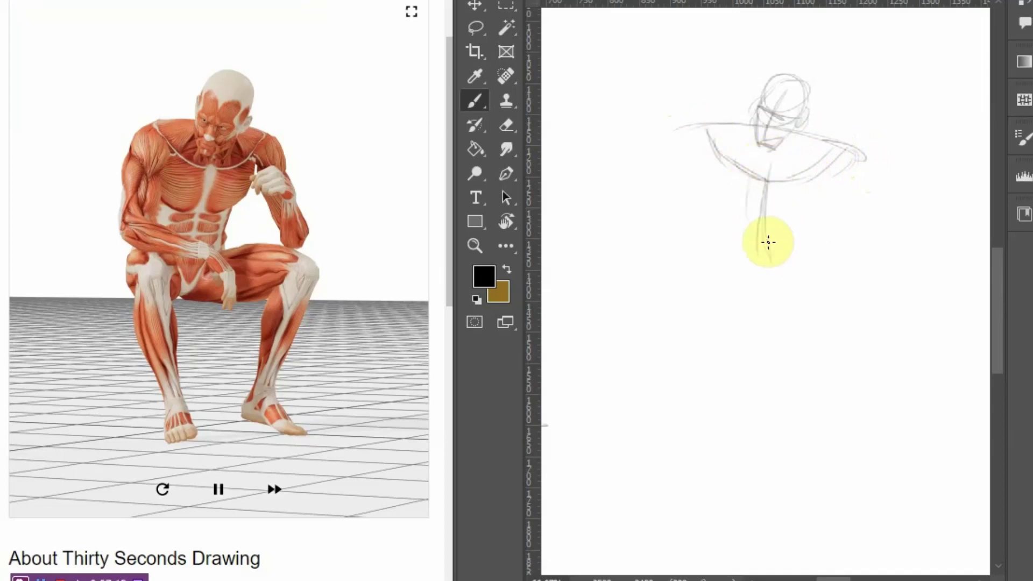
Sketch both arms hanging from the shoulders and add a shoulder circle
left_click_drag(734, 182, 775, 182)
mouse_move(844, 158)
left_mouse_down()
mouse_move(811, 214)
mouse_move(816, 186)
mouse_move(819, 263)
left_mouse_up()
left_click_drag(682, 129, 686, 218)
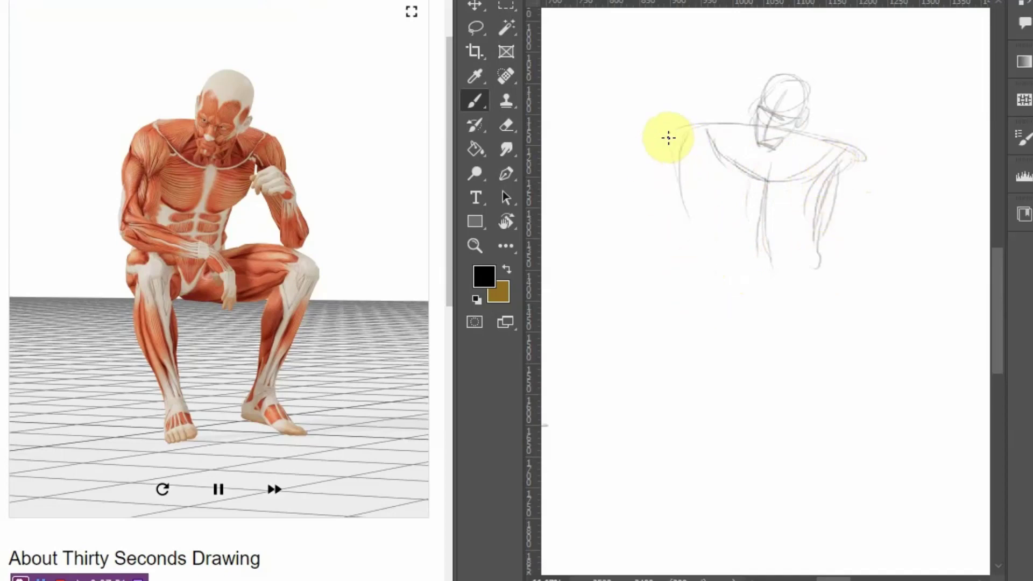
mouse_move(678, 137)
left_mouse_down()
mouse_move(695, 169)
mouse_move(670, 202)
mouse_move(679, 238)
mouse_move(751, 279)
mouse_move(683, 266)
mouse_move(674, 291)
mouse_move(686, 274)
mouse_move(747, 311)
mouse_move(718, 287)
mouse_move(713, 404)
left_mouse_up()
Sketch the thigh, shins and foot, then bring blank canvas into view
mouse_move(733, 284)
left_mouse_down()
mouse_move(731, 371)
mouse_move(711, 404)
mouse_move(743, 408)
mouse_move(709, 436)
left_mouse_up()
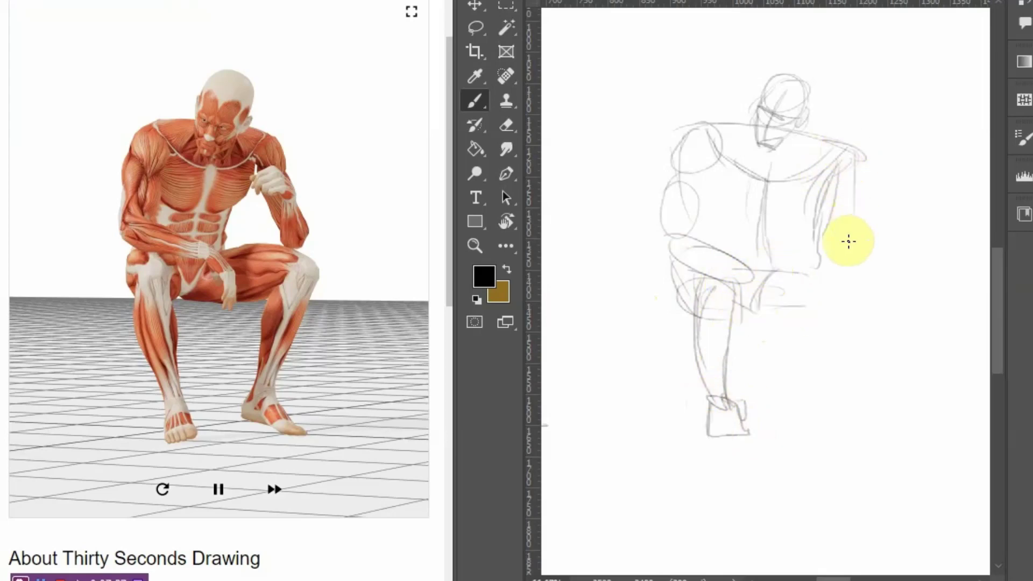
mouse_move(849, 242)
left_mouse_down()
mouse_move(856, 145)
mouse_move(857, 214)
mouse_move(836, 262)
left_mouse_up()
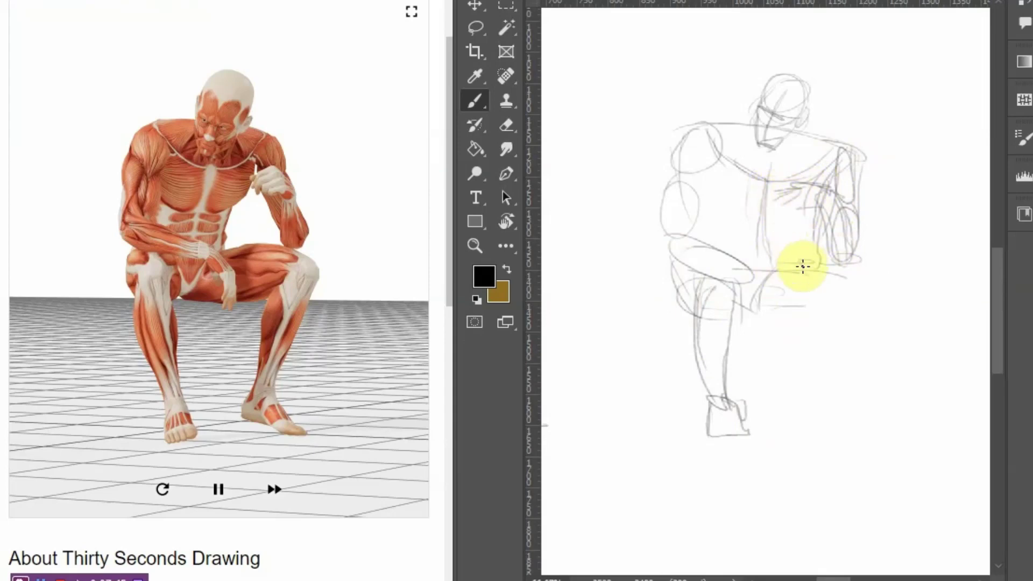
left_click_drag(803, 267, 859, 269)
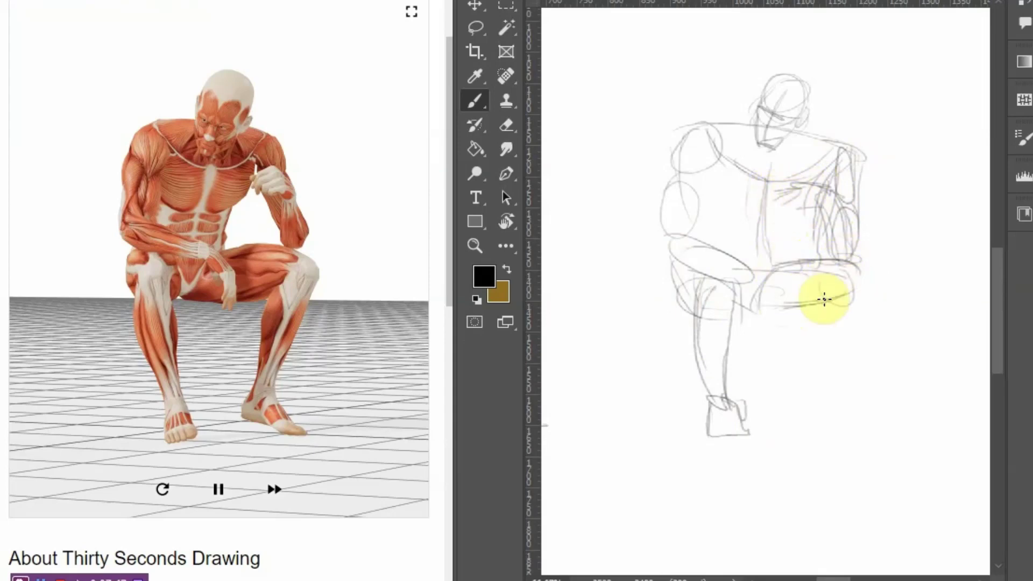
left_click_drag(844, 275, 815, 379)
mouse_move(861, 304)
left_mouse_down()
mouse_move(816, 404)
mouse_move(819, 364)
mouse_move(800, 404)
left_mouse_up()
mouse_move(815, 355)
left_mouse_down()
mouse_move(786, 412)
mouse_move(839, 437)
left_mouse_up()
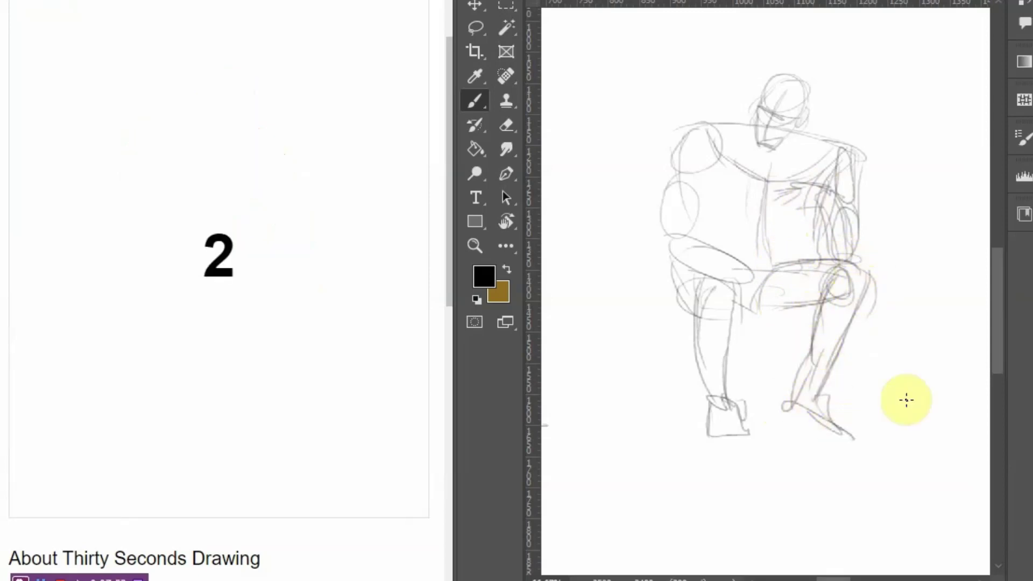
key("ctrl+Tab")
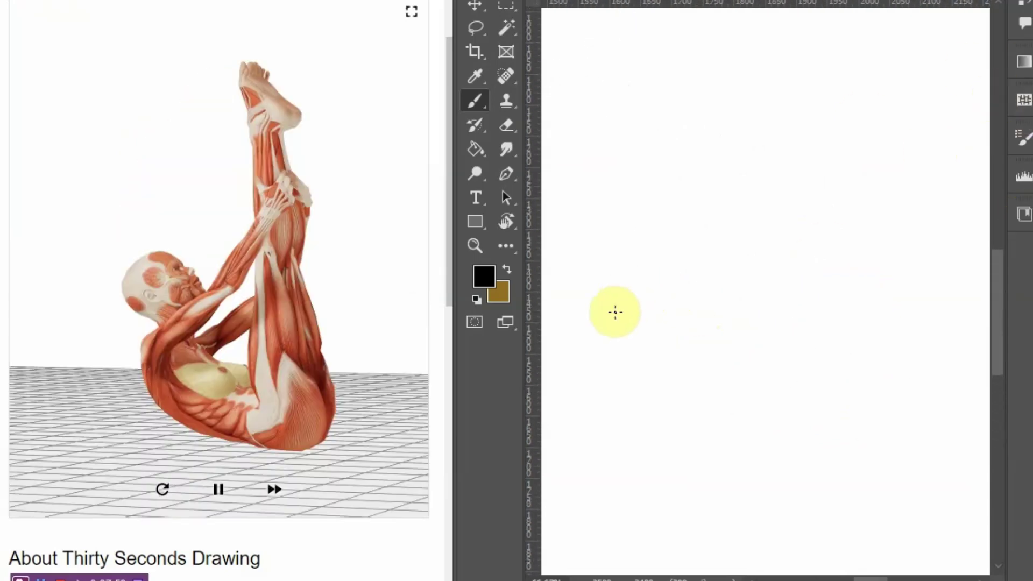
Sketch the rolled-back figure's head, torso and hip ovals, and a joint circle
mouse_move(649, 279)
left_mouse_down()
mouse_move(633, 240)
mouse_move(674, 286)
left_mouse_up()
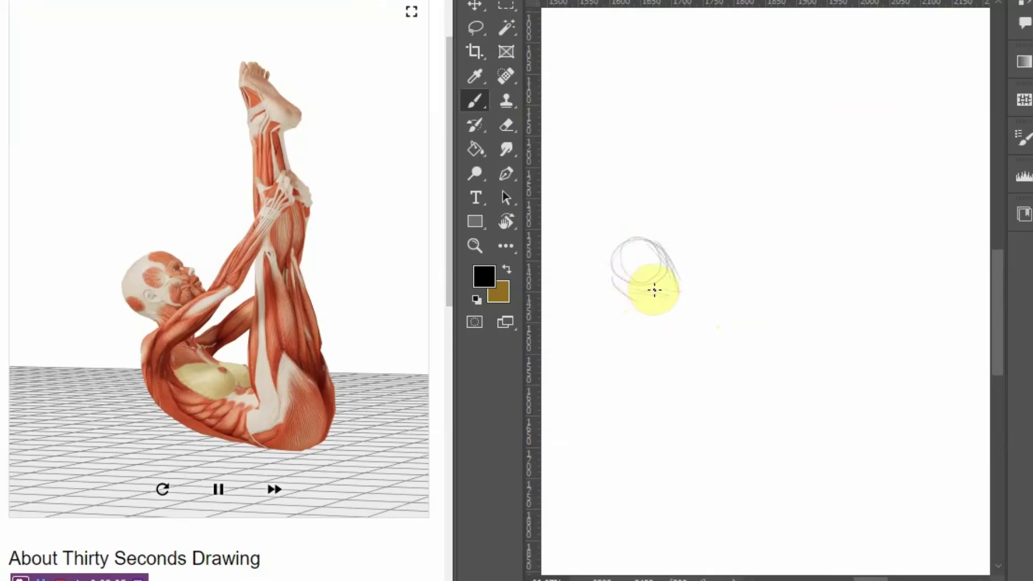
mouse_move(666, 294)
left_mouse_down()
mouse_move(646, 339)
mouse_move(781, 408)
mouse_move(779, 422)
mouse_move(825, 353)
mouse_move(757, 392)
mouse_move(768, 350)
mouse_move(799, 420)
left_mouse_up()
mouse_move(704, 313)
left_mouse_down()
mouse_move(686, 359)
mouse_move(687, 319)
mouse_move(666, 299)
mouse_move(677, 308)
mouse_move(634, 344)
mouse_move(702, 339)
mouse_move(727, 380)
mouse_move(754, 355)
left_mouse_up()
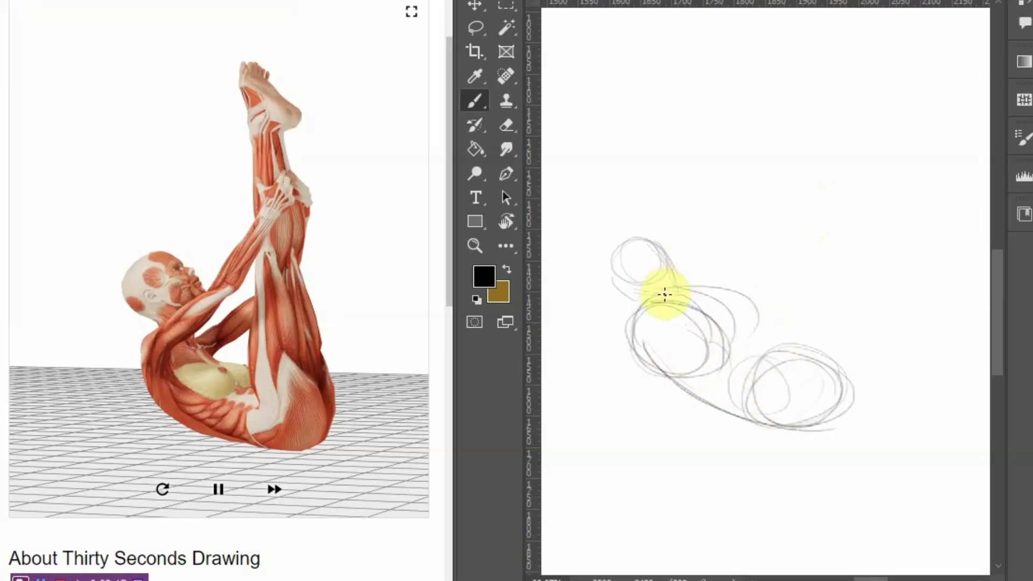
left_click_drag(733, 241, 740, 249)
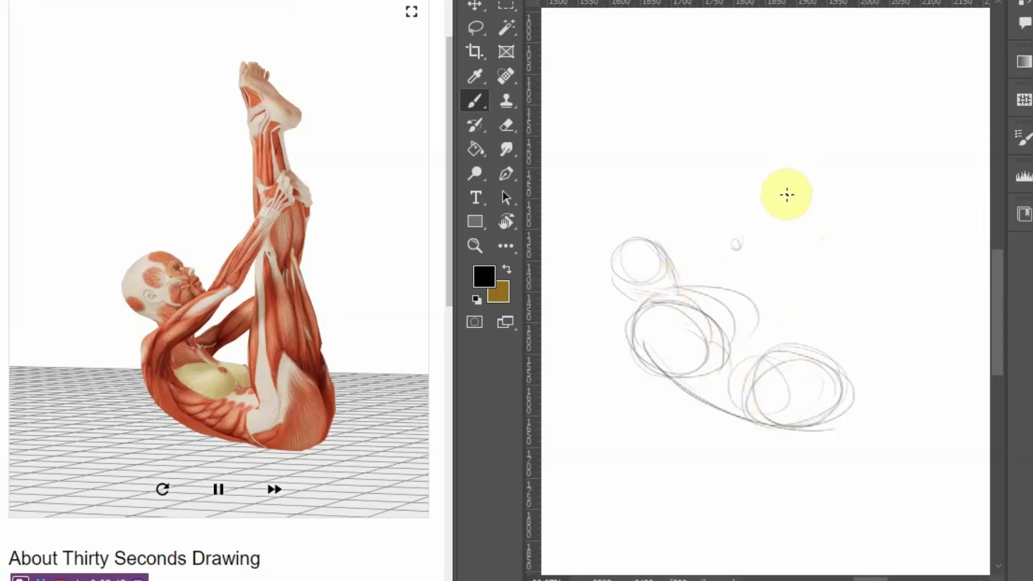
Draw the diagonal raised thigh and leg, marking where the feet top out
left_click_drag(804, 171, 762, 212)
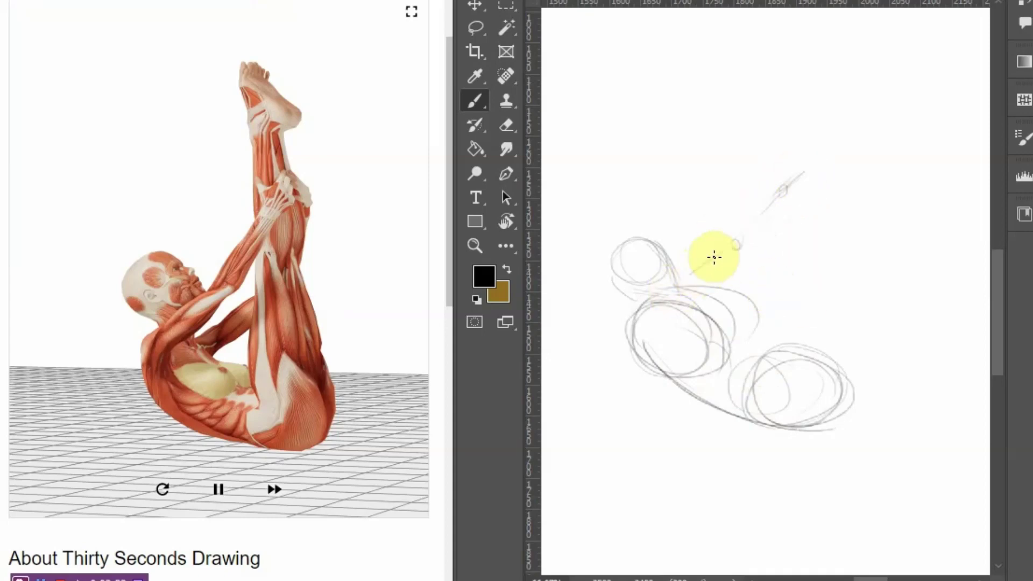
left_click_drag(674, 293, 731, 252)
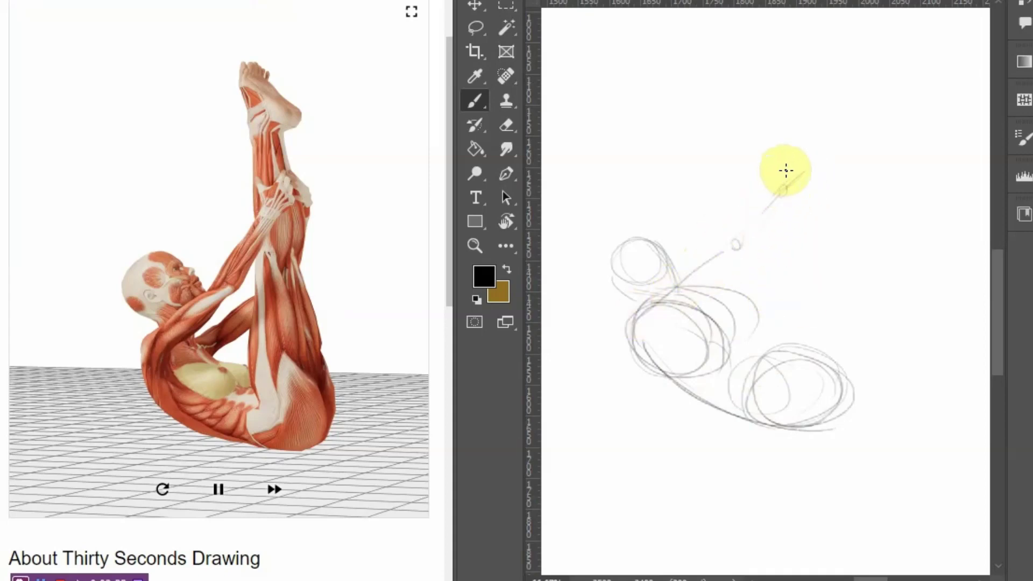
mouse_move(769, 192)
left_mouse_down()
mouse_move(727, 242)
mouse_move(795, 182)
mouse_move(710, 292)
left_mouse_up()
left_click_drag(748, 257, 663, 305)
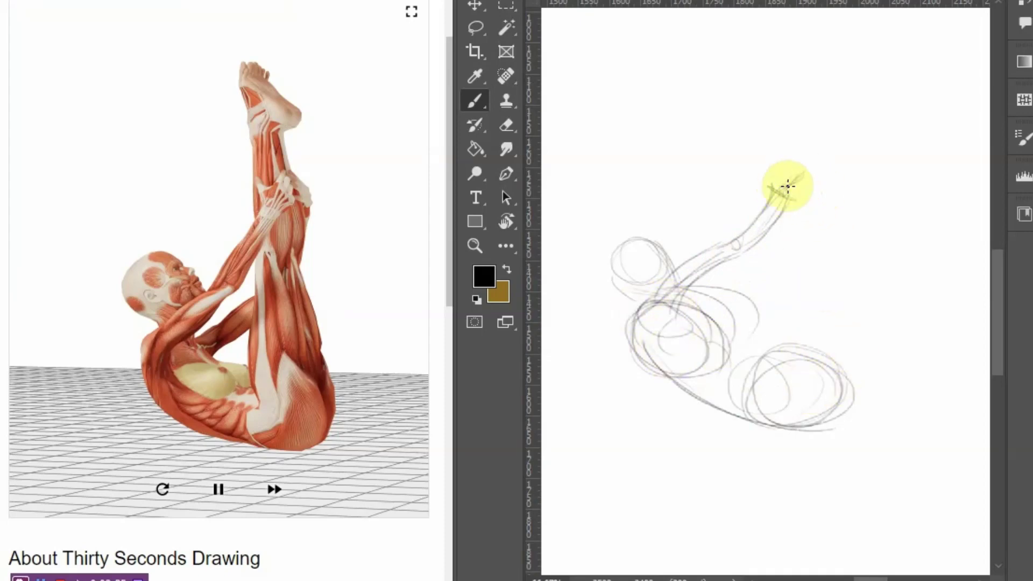
left_click_drag(763, 76, 783, 76)
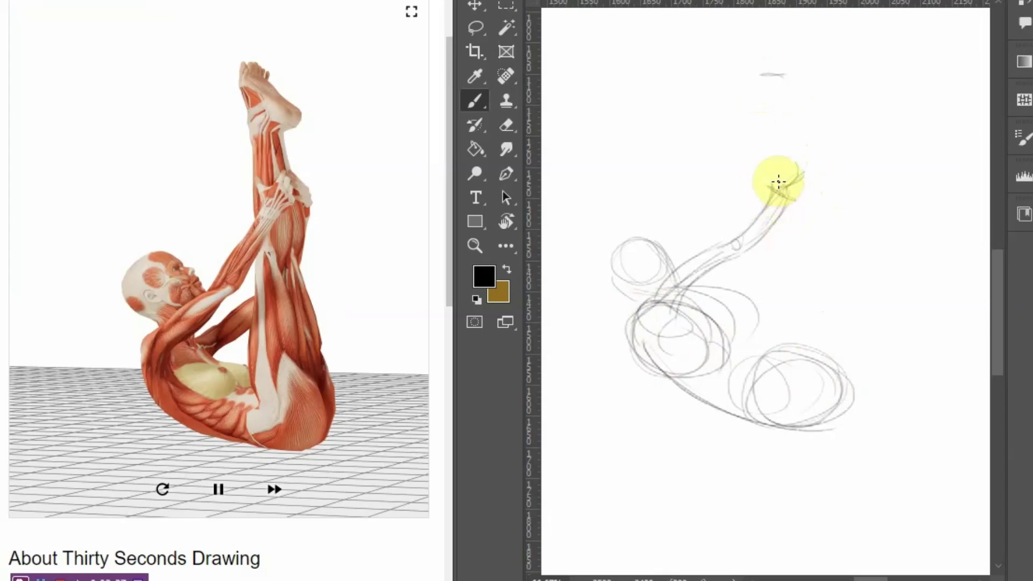
left_click_drag(779, 181, 796, 171)
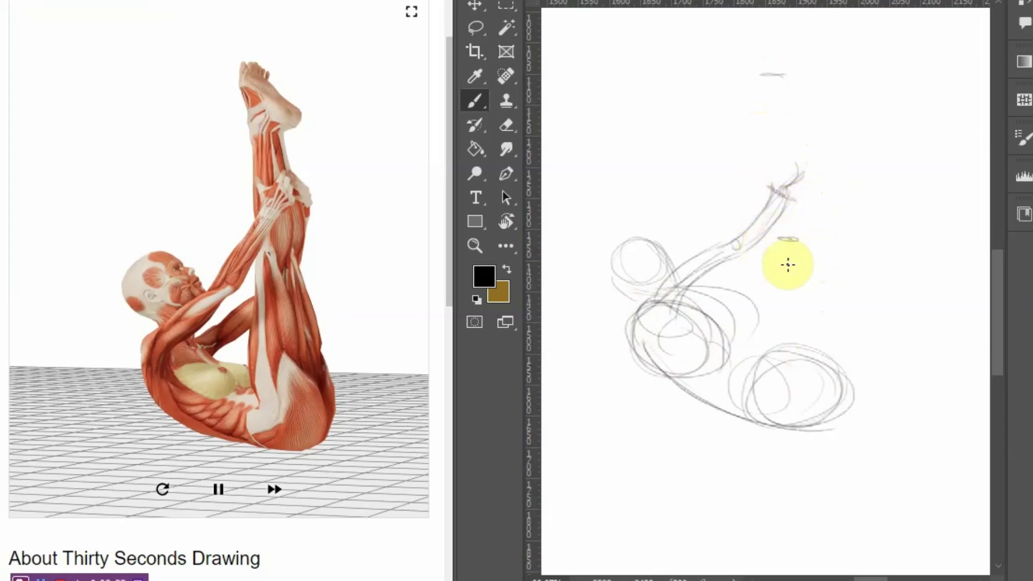
Draw the second leg's long contours, the lower legs and the raised feet outline
left_click_drag(767, 242, 747, 404)
left_click_drag(763, 237, 755, 396)
left_click_drag(792, 242, 840, 372)
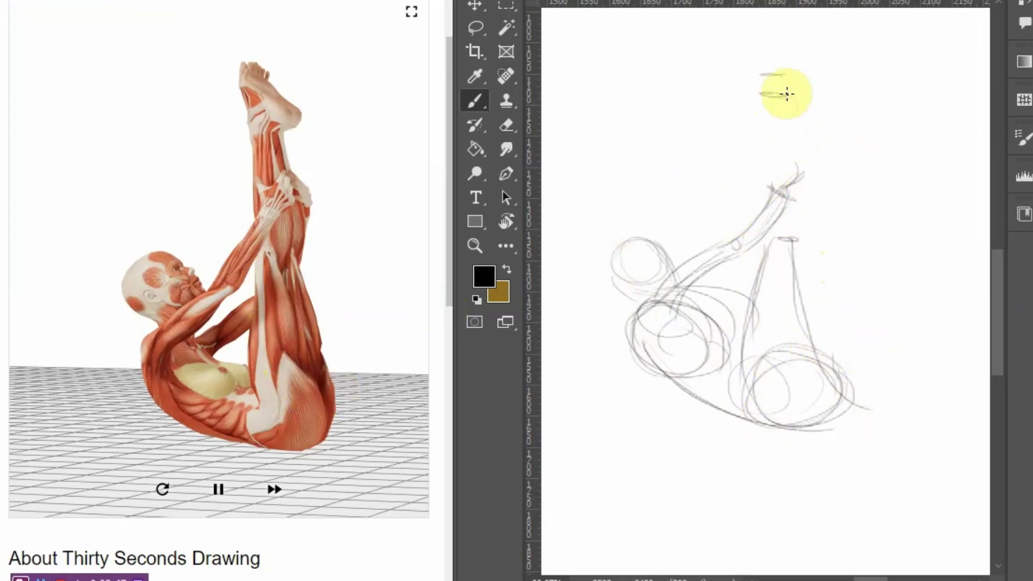
left_click_drag(791, 97, 795, 234)
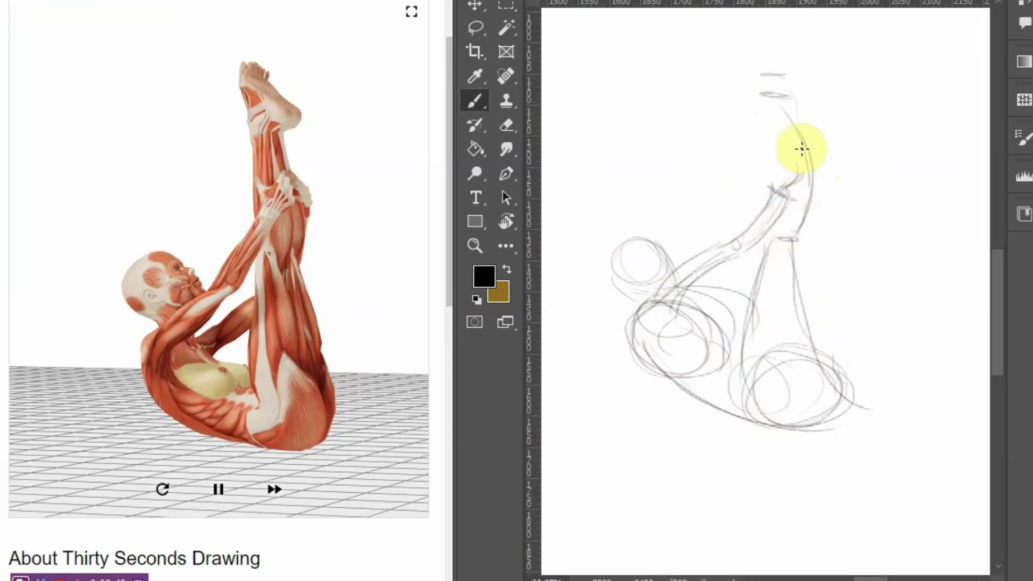
left_click_drag(802, 148, 787, 186)
left_click_drag(771, 97, 775, 186)
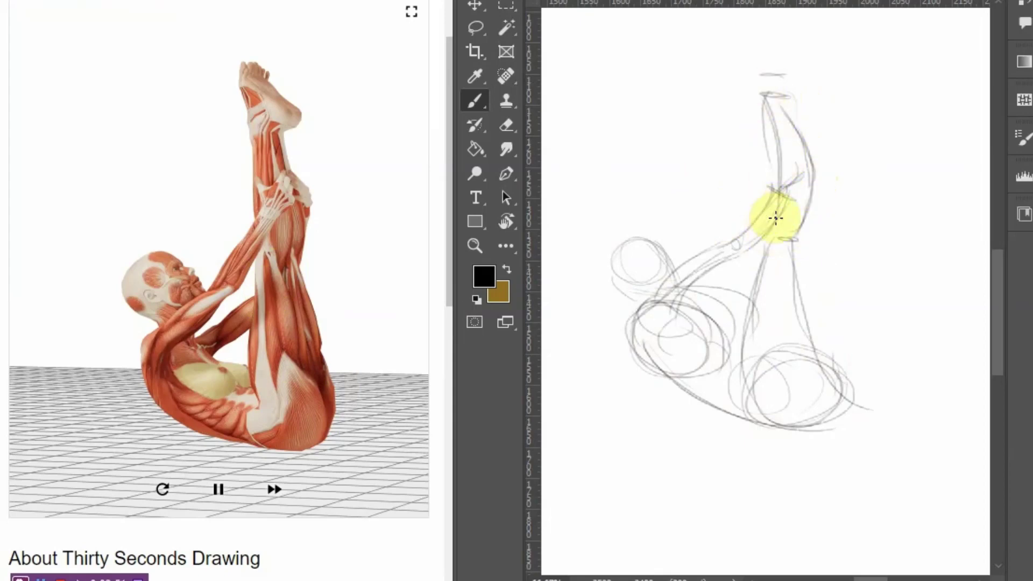
mouse_move(762, 93)
left_mouse_down()
mouse_move(727, 28)
mouse_move(809, 83)
mouse_move(787, 129)
mouse_move(822, 162)
mouse_move(806, 392)
left_mouse_up()
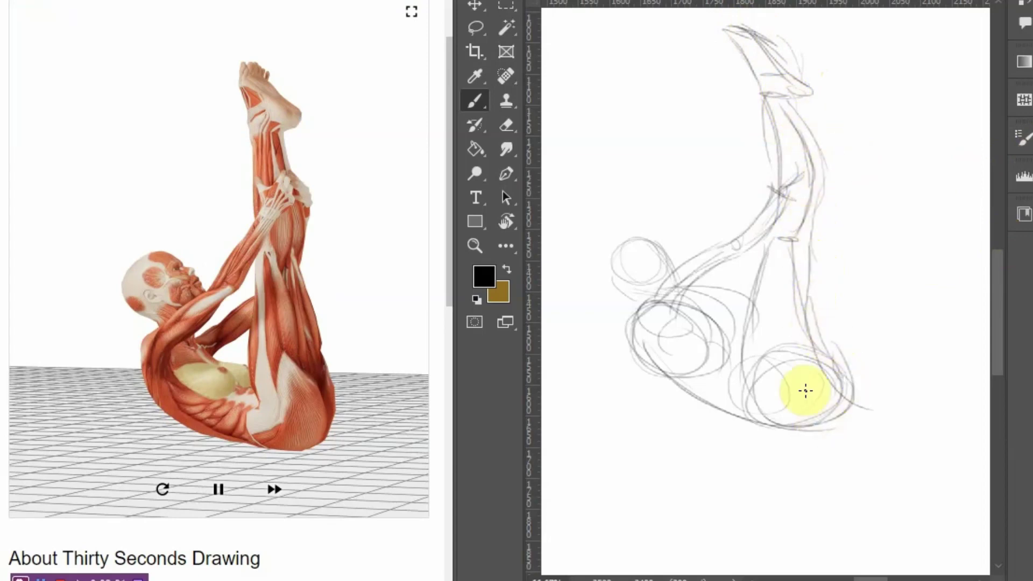
scroll(767, 290, "right", 8)
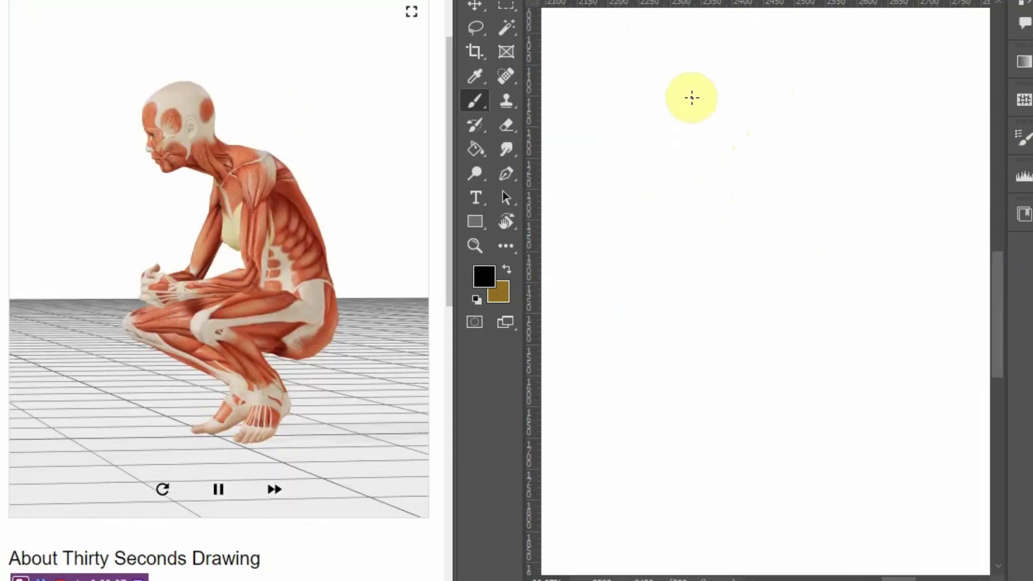
Sketch the crouching model's head, neck, curved back and pelvis circle
mouse_move(692, 98)
left_mouse_down()
mouse_move(720, 91)
mouse_move(708, 174)
left_mouse_up()
mouse_move(699, 89)
left_mouse_down()
mouse_move(702, 134)
mouse_move(732, 152)
left_mouse_up()
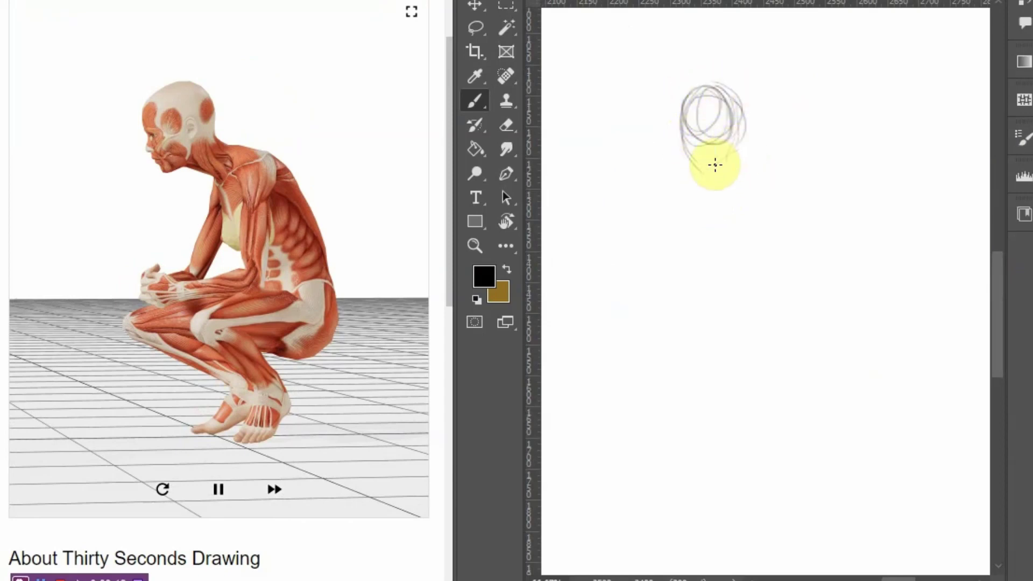
mouse_move(739, 218)
left_mouse_down()
mouse_move(816, 227)
mouse_move(789, 227)
left_mouse_up()
left_click_drag(795, 190, 840, 274)
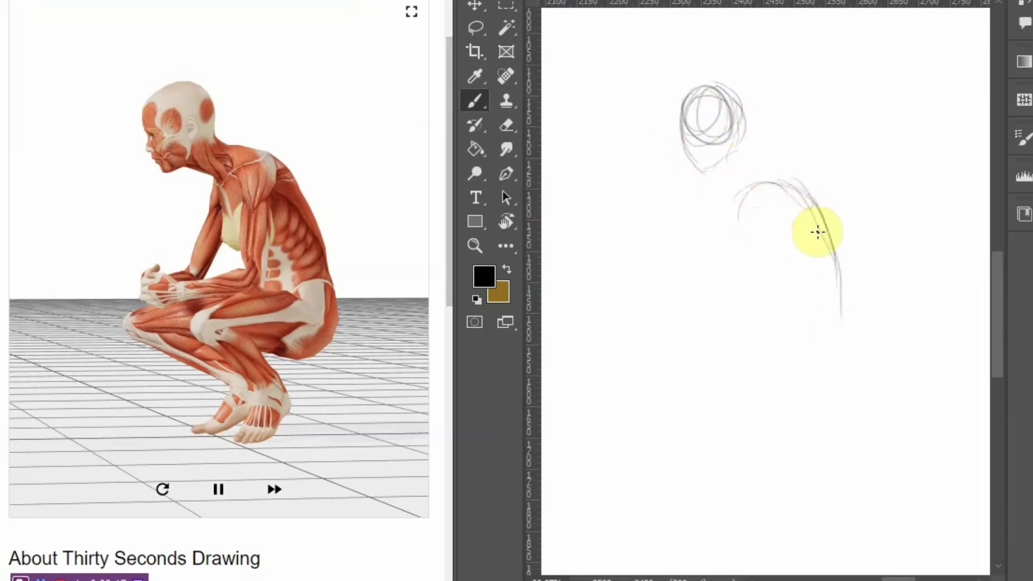
left_click_drag(807, 193, 849, 372)
left_click_drag(847, 293, 848, 380)
mouse_move(847, 339)
left_mouse_down()
mouse_move(832, 408)
mouse_move(788, 395)
left_mouse_up()
mouse_move(751, 202)
left_mouse_down()
mouse_move(824, 258)
mouse_move(888, 379)
left_mouse_up()
mouse_move(799, 210)
left_mouse_down()
mouse_move(888, 356)
mouse_move(843, 355)
mouse_move(824, 388)
left_mouse_up()
mouse_move(819, 331)
left_mouse_down()
mouse_move(813, 371)
mouse_move(745, 393)
mouse_move(832, 339)
mouse_move(727, 395)
mouse_move(795, 403)
mouse_move(873, 376)
mouse_move(816, 408)
mouse_move(707, 416)
mouse_move(832, 459)
left_mouse_up()
Sketch the shin, lower leg lines and foot at the ankle
left_click_drag(714, 385, 837, 469)
mouse_move(730, 421)
left_mouse_down()
mouse_move(711, 404)
mouse_move(860, 478)
mouse_move(796, 466)
left_mouse_up()
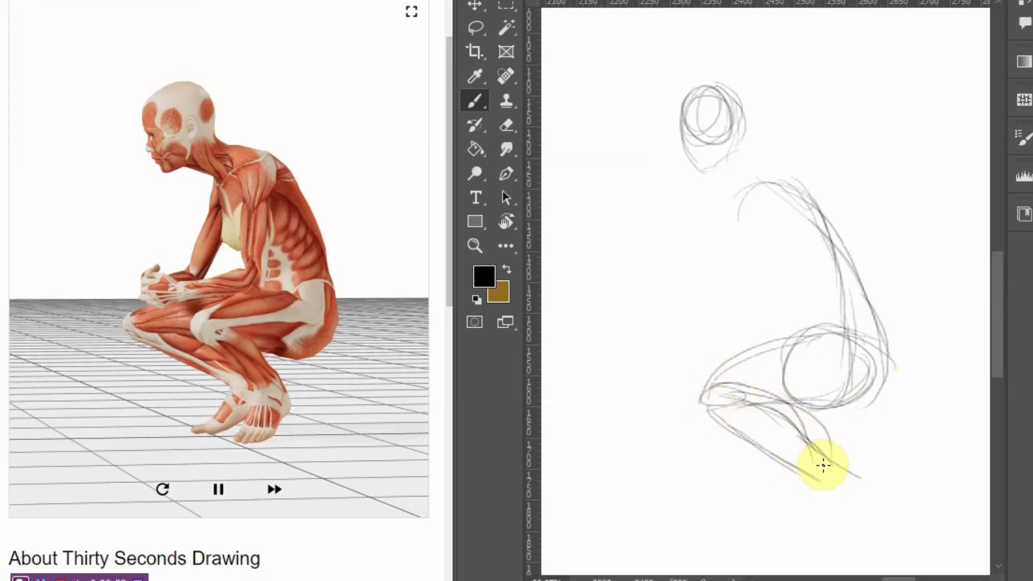
mouse_move(857, 476)
left_mouse_down()
mouse_move(862, 484)
mouse_move(779, 527)
mouse_move(856, 484)
left_mouse_up()
mouse_move(795, 512)
left_mouse_down()
mouse_move(767, 528)
mouse_move(735, 412)
left_mouse_up()
Draw the oval shoulder mass, upper arm, forearm, chest front and belly line
mouse_move(759, 190)
left_mouse_down()
mouse_move(730, 243)
mouse_move(775, 282)
left_mouse_up()
mouse_move(726, 226)
left_mouse_down()
mouse_move(792, 299)
mouse_move(762, 226)
mouse_move(776, 202)
left_mouse_up()
mouse_move(754, 266)
left_mouse_down()
mouse_move(787, 304)
mouse_move(691, 327)
mouse_move(787, 340)
left_mouse_up()
left_click_drag(690, 319, 683, 347)
left_click_drag(776, 323, 795, 335)
mouse_move(771, 223)
left_mouse_down()
mouse_move(781, 315)
mouse_move(765, 238)
left_mouse_up()
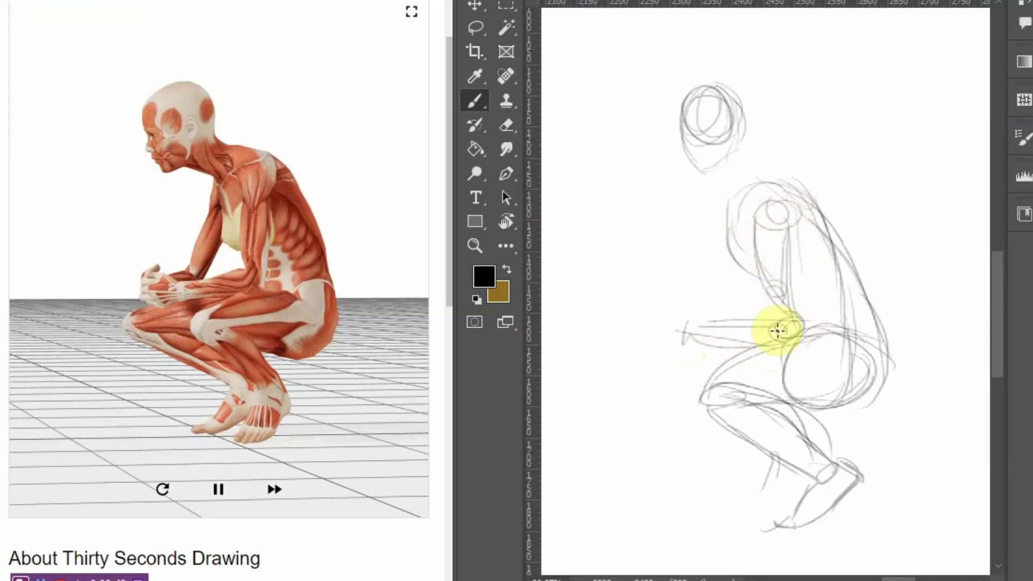
left_click_drag(718, 243, 702, 271)
left_click_drag(731, 201, 705, 270)
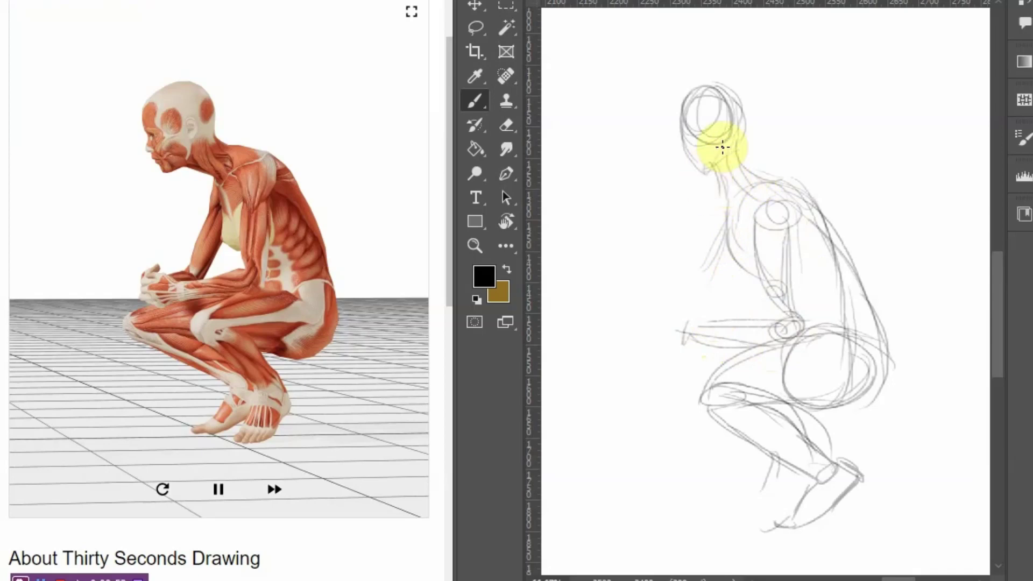
left_click_drag(722, 316, 728, 267)
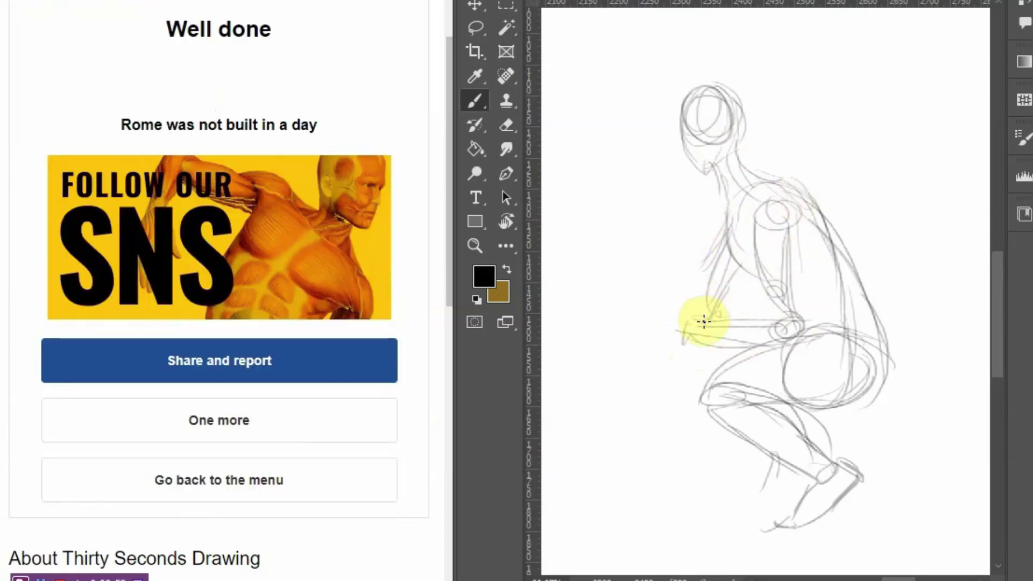
Add a short stroke extending the crouching figure's hand forward from the forearm
left_click_drag(705, 323, 662, 332)
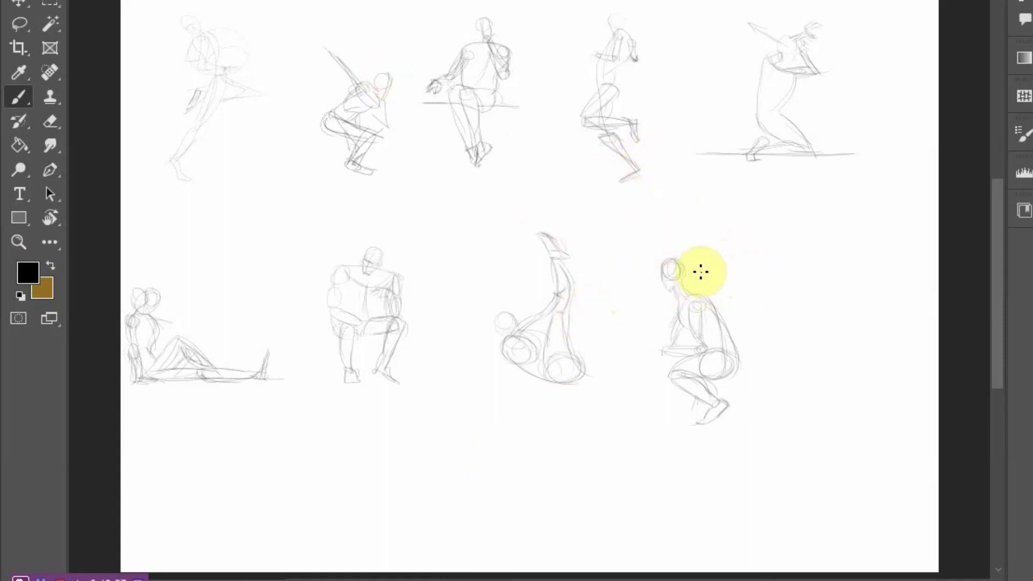
Lasso the bottom-row sketches, shift them right and down, and enlarge them
key("l")
mouse_move(791, 279)
left_mouse_down()
mouse_move(483, 235)
mouse_move(723, 248)
left_mouse_up()
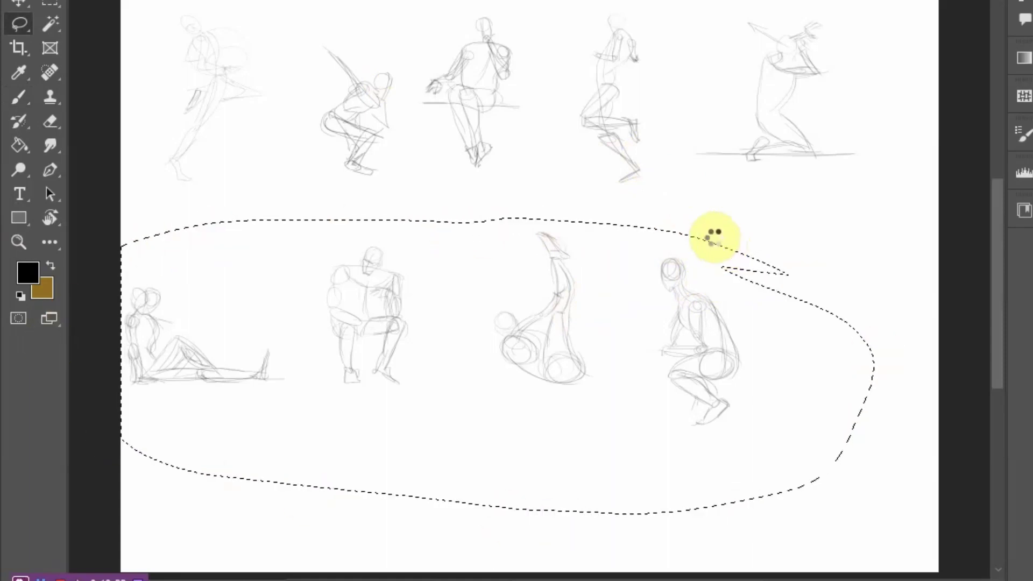
key("v")
mouse_move(149, 375)
left_mouse_down()
mouse_move(364, 386)
mouse_move(352, 393)
left_mouse_up()
key("ctrl+d")
left_click_drag(305, 353, 312, 381)
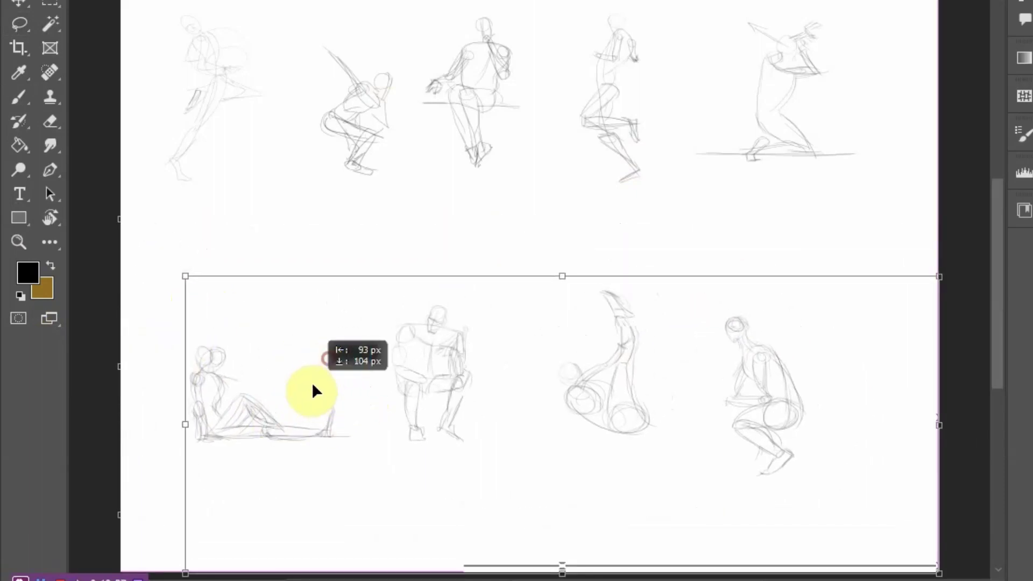
left_click_drag(184, 288, 120, 238)
left_click_drag(334, 373, 405, 423)
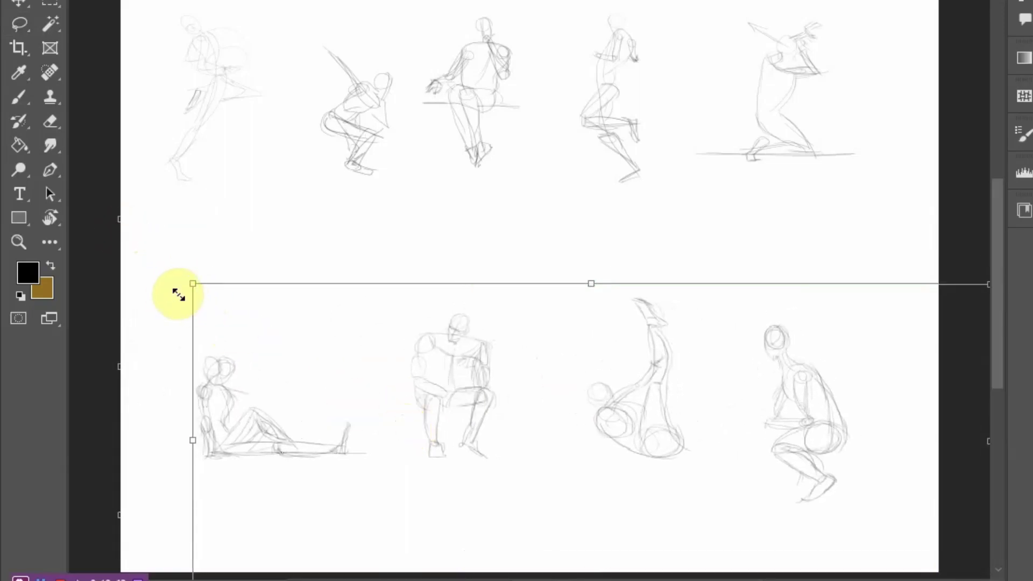
mouse_move(193, 283)
left_mouse_down()
mouse_move(173, 271)
mouse_move(326, 368)
mouse_move(323, 385)
left_mouse_up()
key("Return")
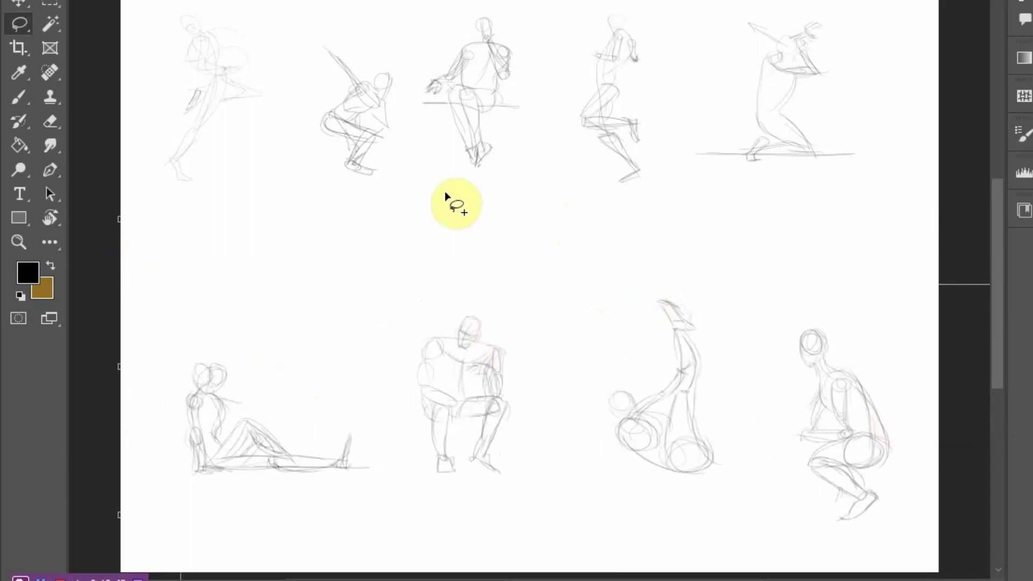
Select the five top-row sketches, move them down and scale them up
mouse_move(841, 243)
left_mouse_down()
mouse_move(203, 190)
mouse_move(150, 9)
mouse_move(736, 8)
mouse_move(888, 231)
left_mouse_up()
mouse_move(234, 202)
left_mouse_down()
mouse_move(128, 136)
mouse_move(95, 152)
left_mouse_up()
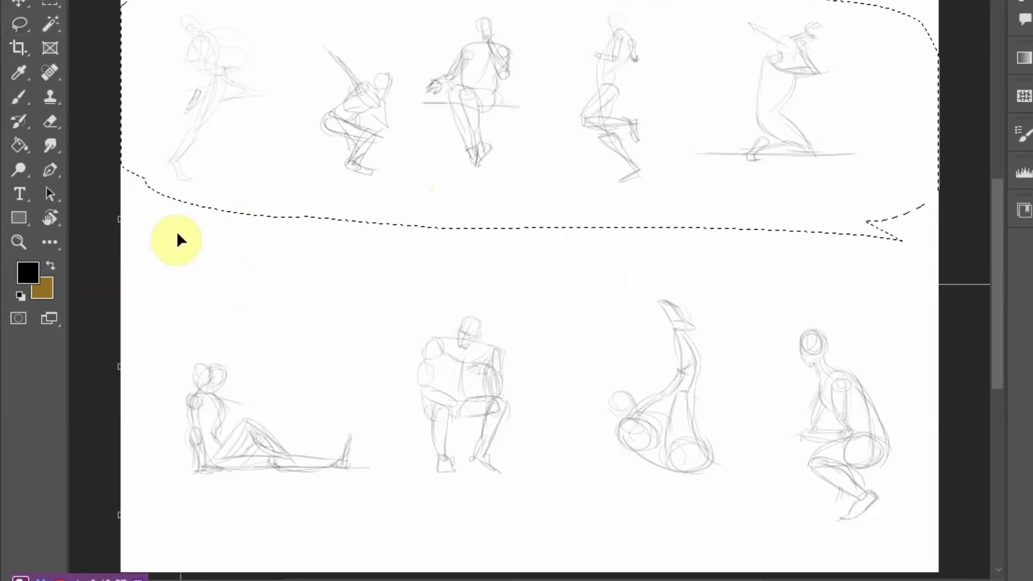
key("v")
left_click_drag(349, 164, 341, 219)
left_click_drag(529, 50, 529, 16)
left_click_drag(483, 121, 501, 199)
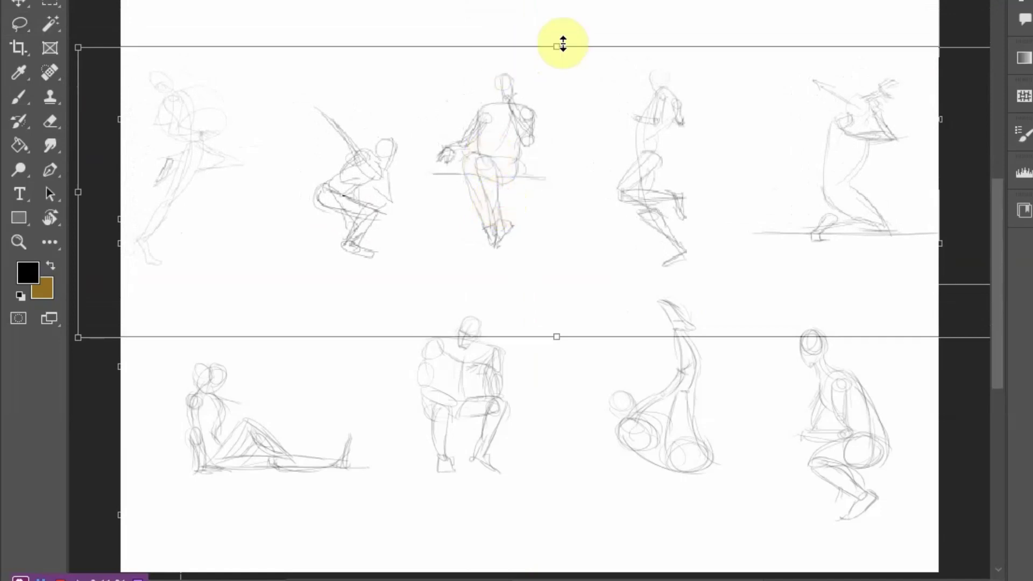
left_click_drag(557, 47, 557, 71)
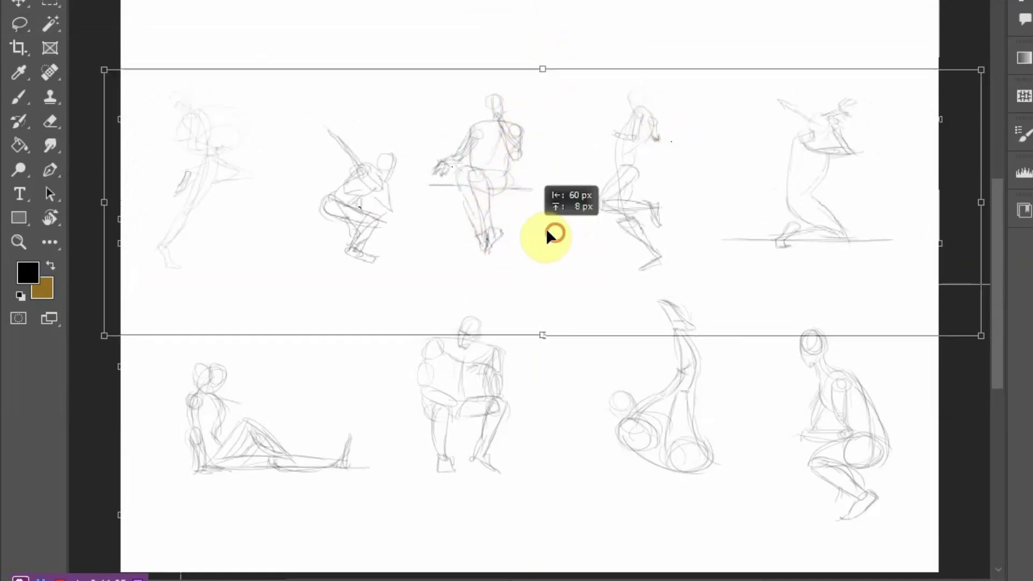
left_click_drag(565, 234, 505, 240)
Commit the top-row transform and brush an oval over the bottom-right figure's hip
key("Return")
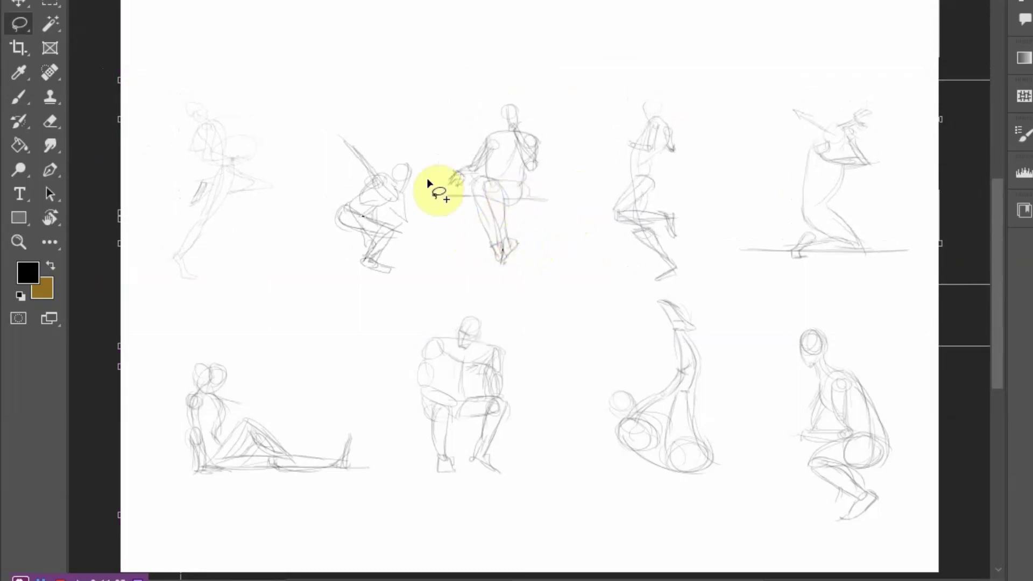
key("b")
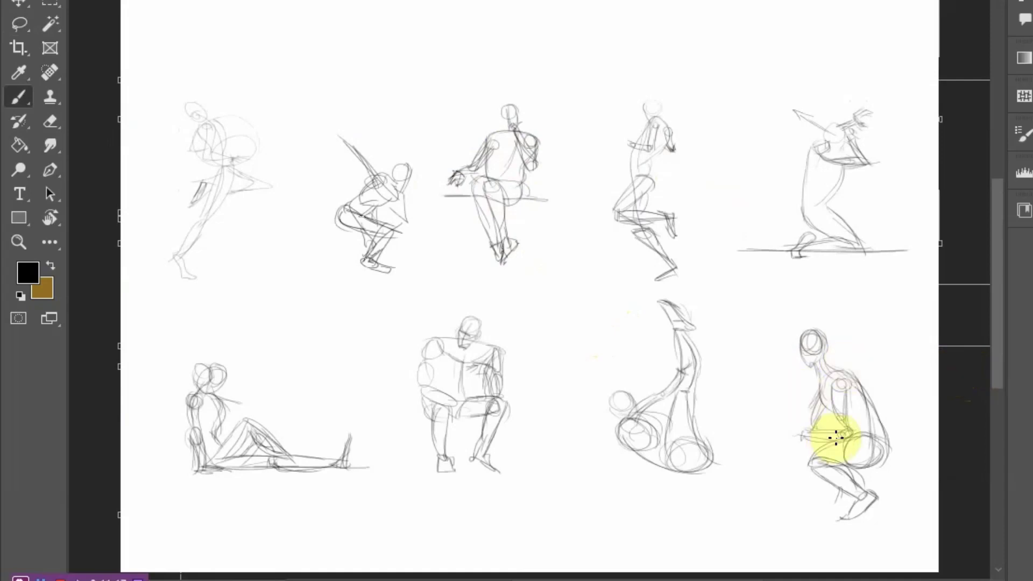
left_click_drag(855, 410, 884, 424)
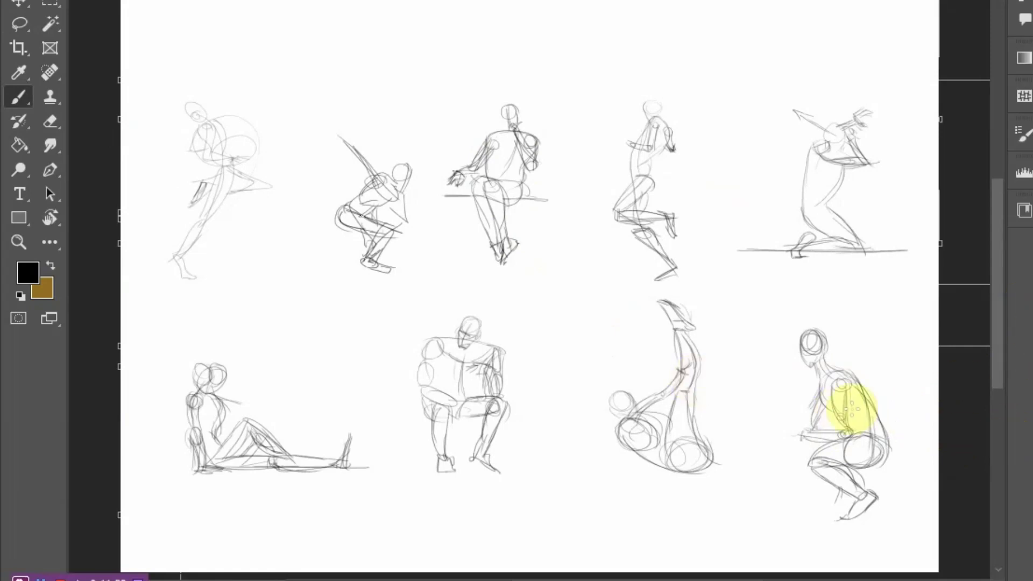
scroll(779, 394, "down", 1)
scroll(799, 372, "up", 1)
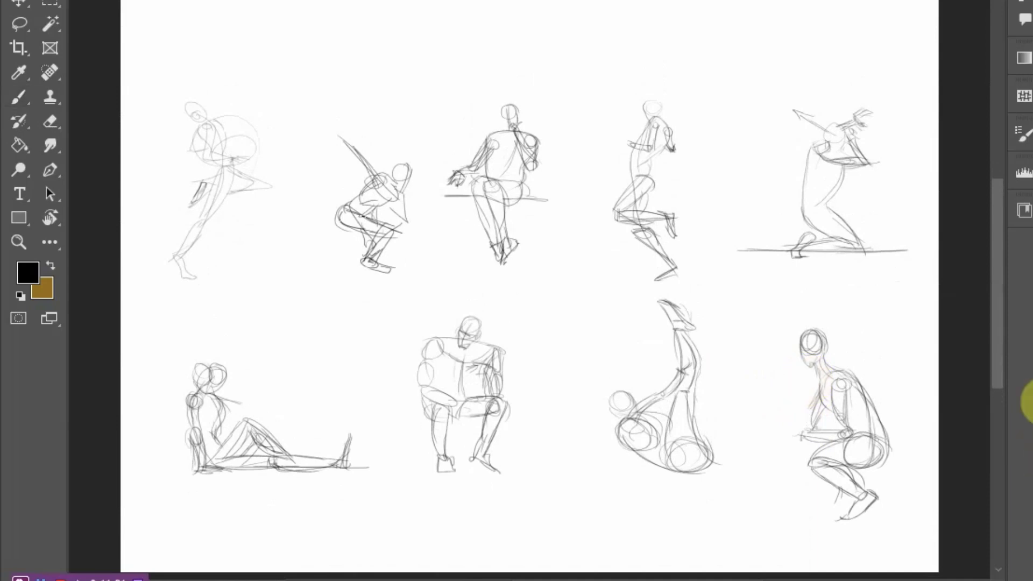
key("b")
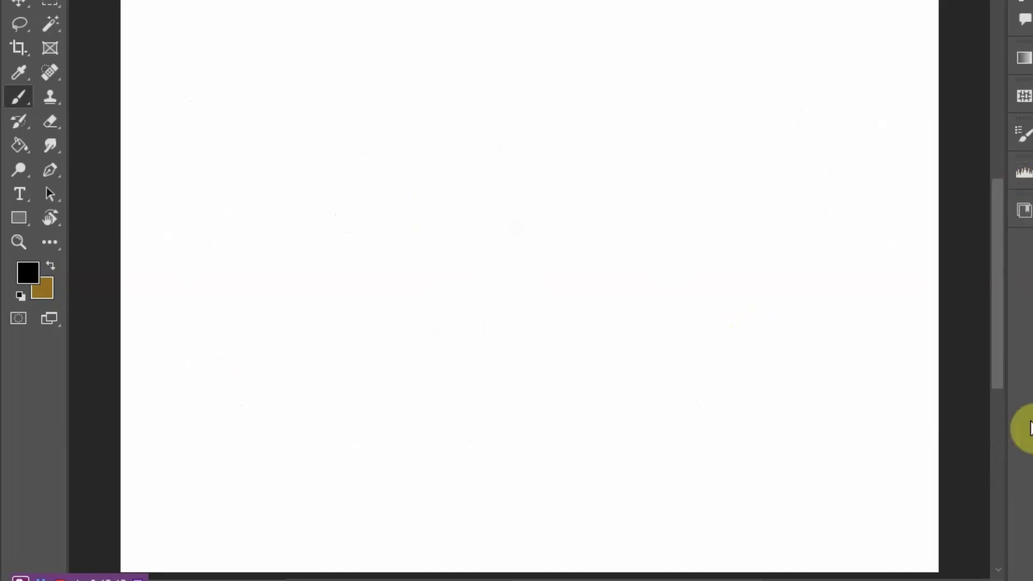
Undo with Ctrl+Z so the hidden gesture sketches reappear on the canvas
key("ctrl+z")
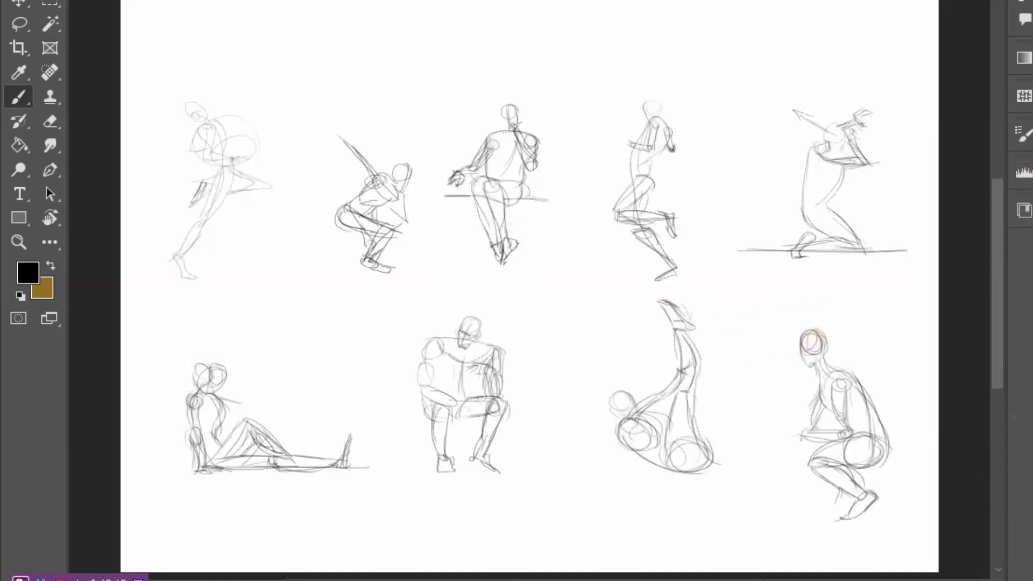